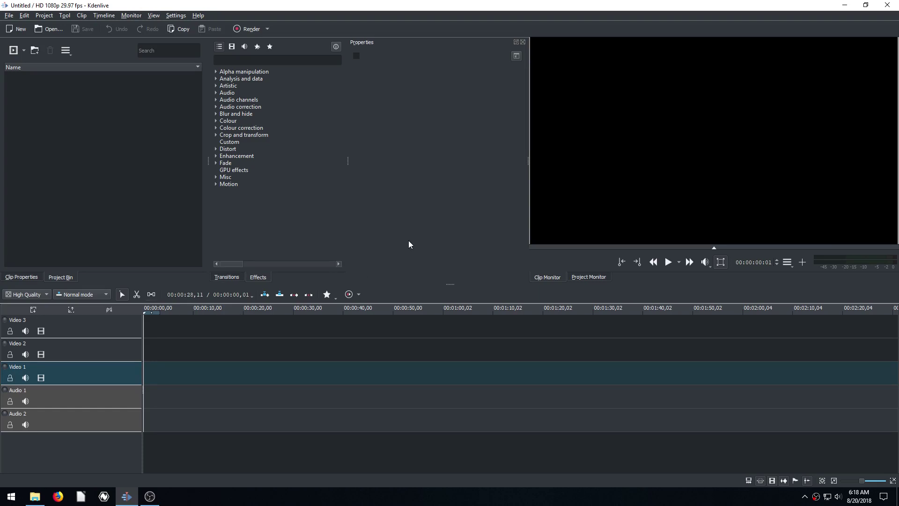
Step: Open the Videos folder and preview Intro_60fps in VLC, then close the player
left_click(34, 496)
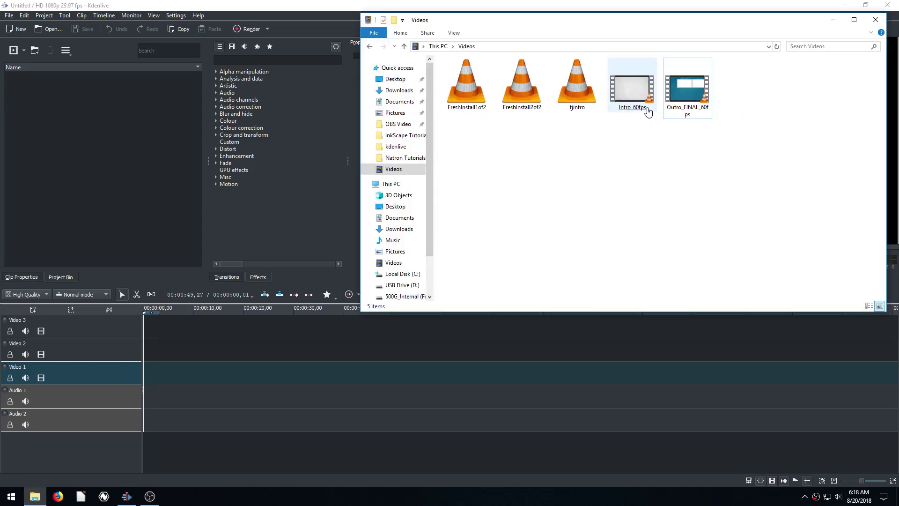
left_click(631, 109)
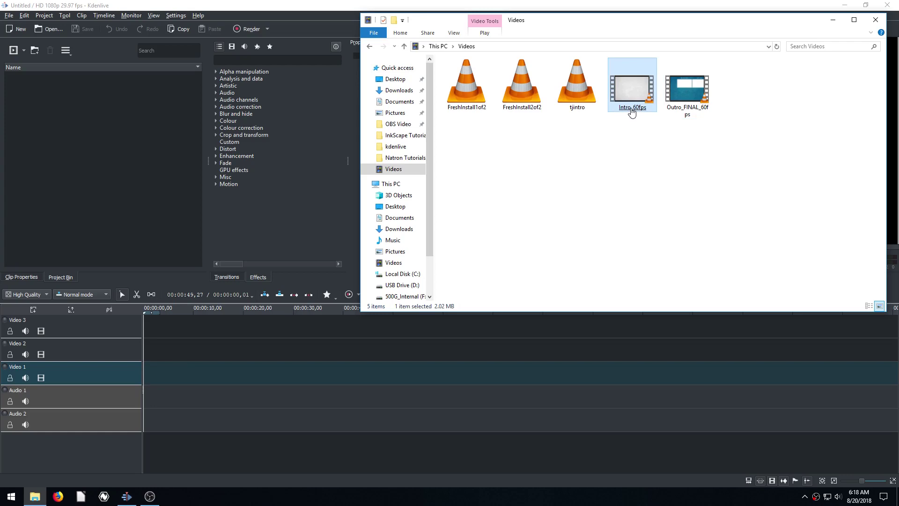
double_click(631, 109)
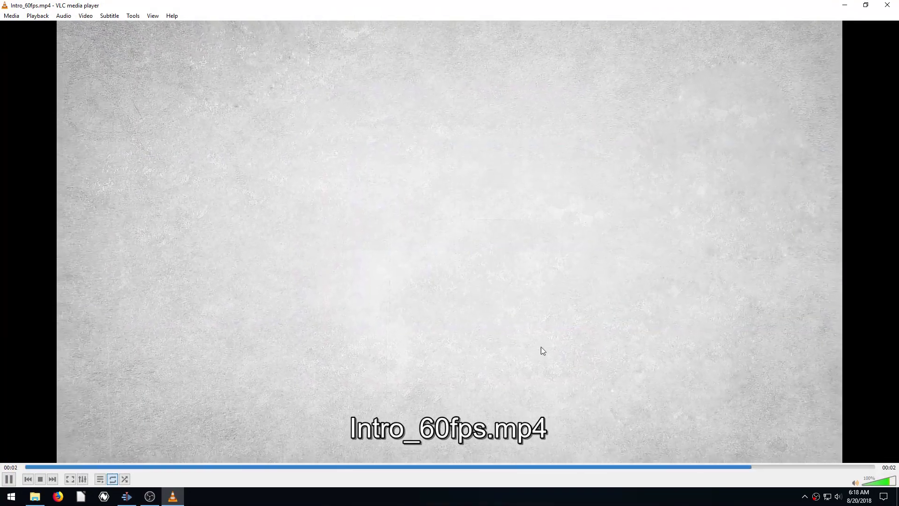
left_click(894, 6)
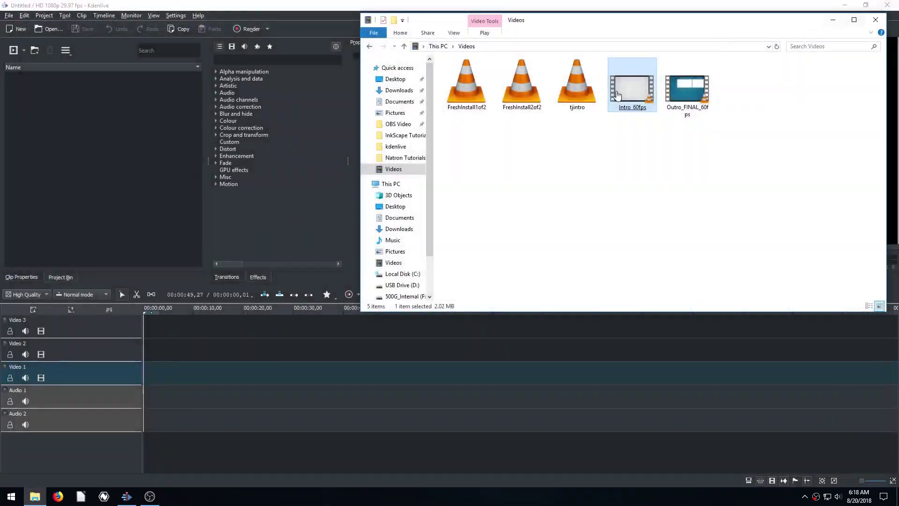
Step: Preview Outro_FINAL_60fps in VLC, briefly in fullscreen, then close the player
double_click(679, 113)
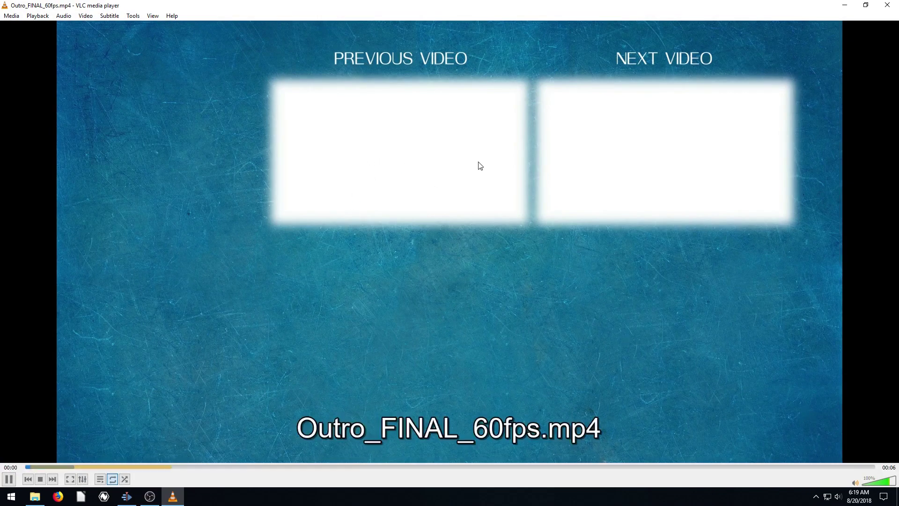
double_click(444, 267)
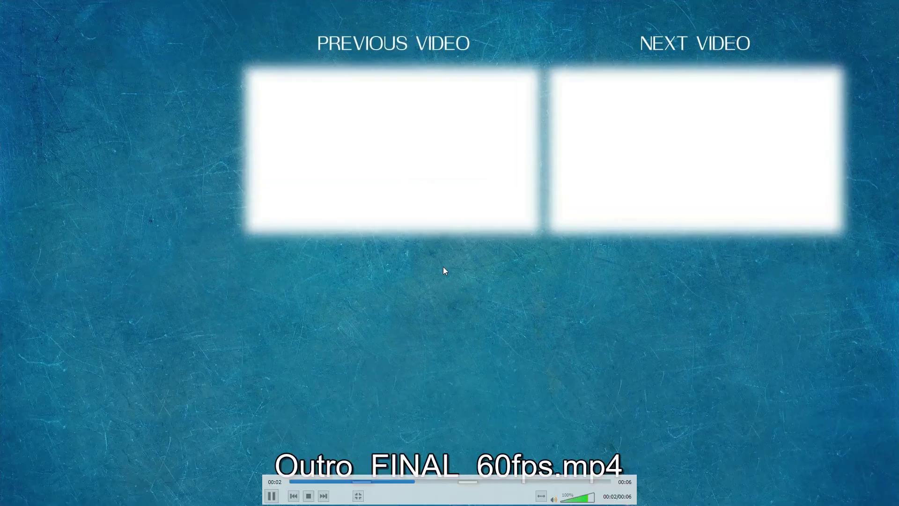
double_click(489, 208)
left_click(888, 5)
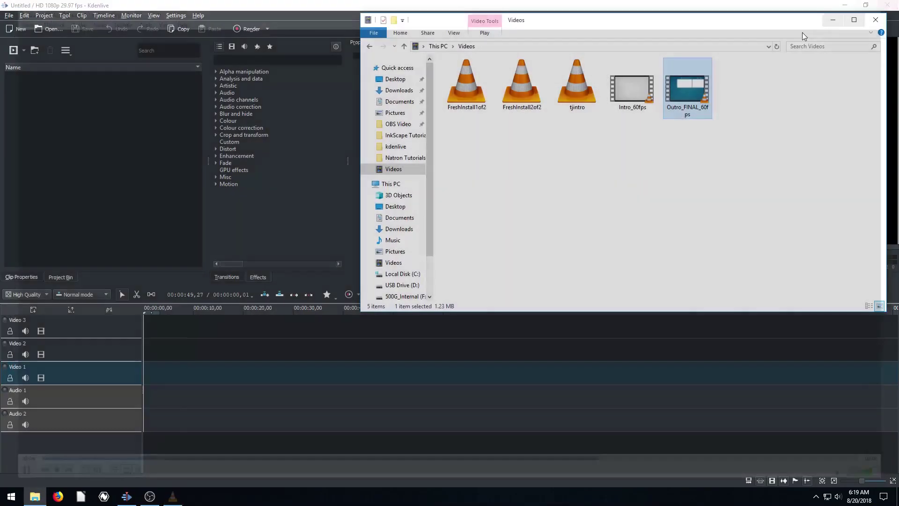
left_click(576, 222)
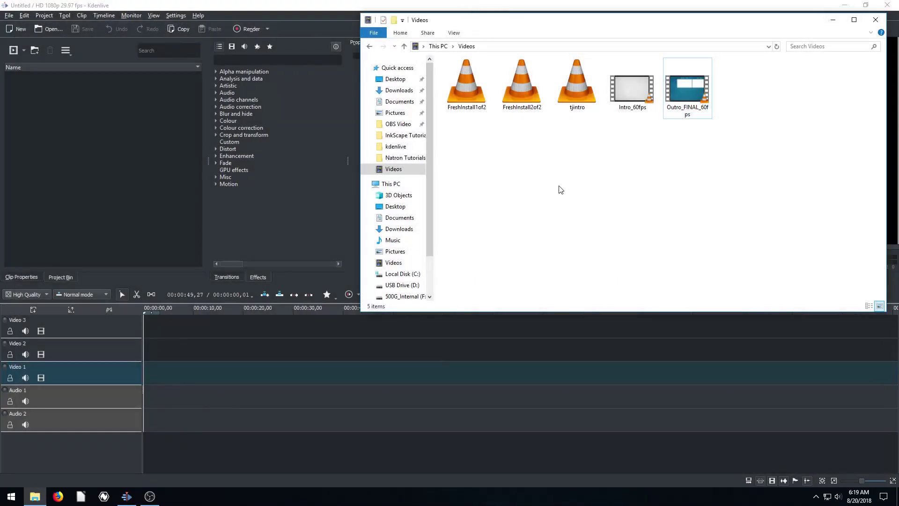
Step: Drag Intro_60fps and Outro_FINAL_60fps together from Explorer into Kdenlive's Project Bin
left_click(630, 95, "shift")
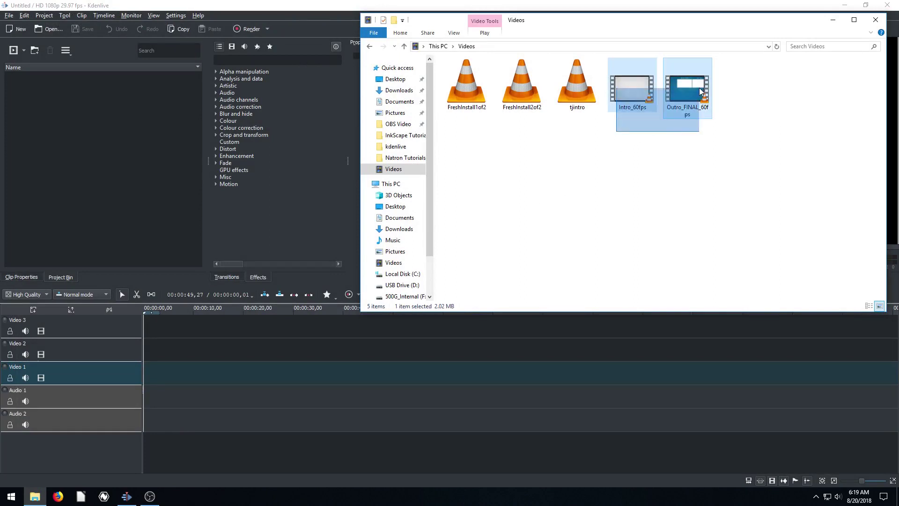
left_click_drag(631, 95, 108, 114)
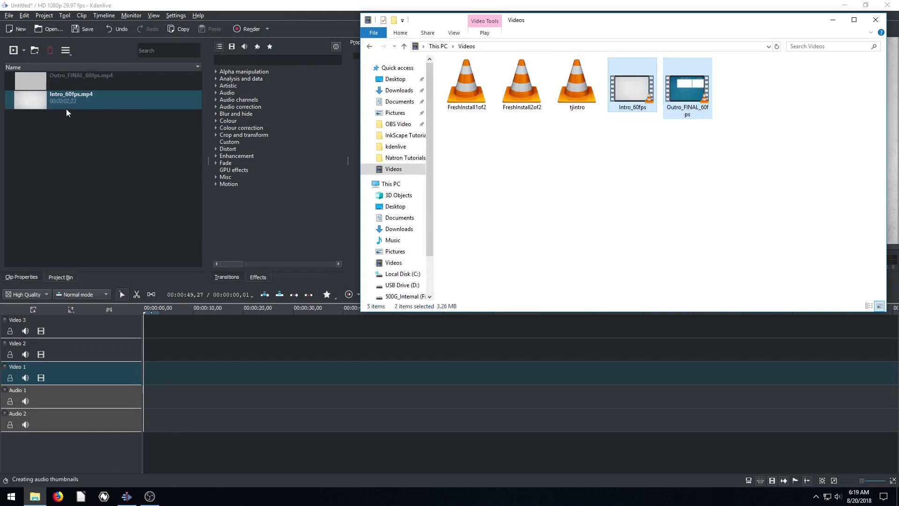
left_click(659, 206)
scroll(412, 149, "down", 1)
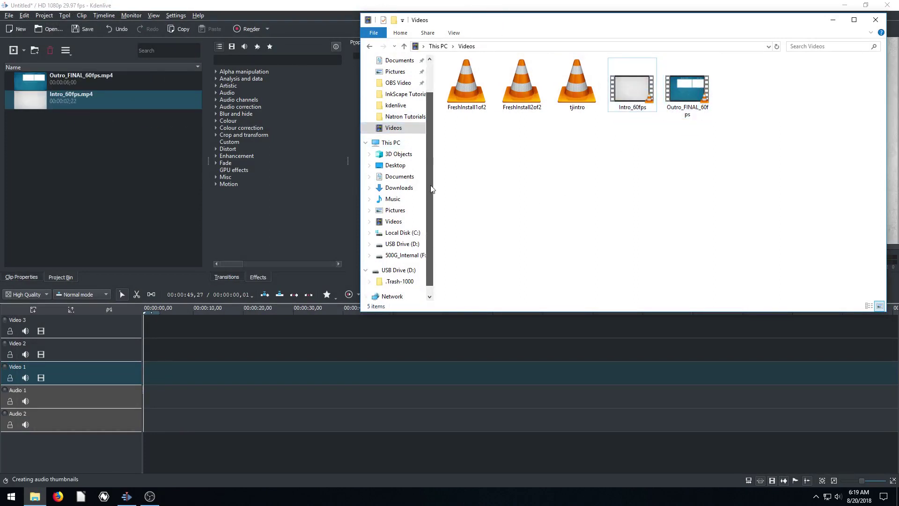
scroll(408, 142, "up", 1)
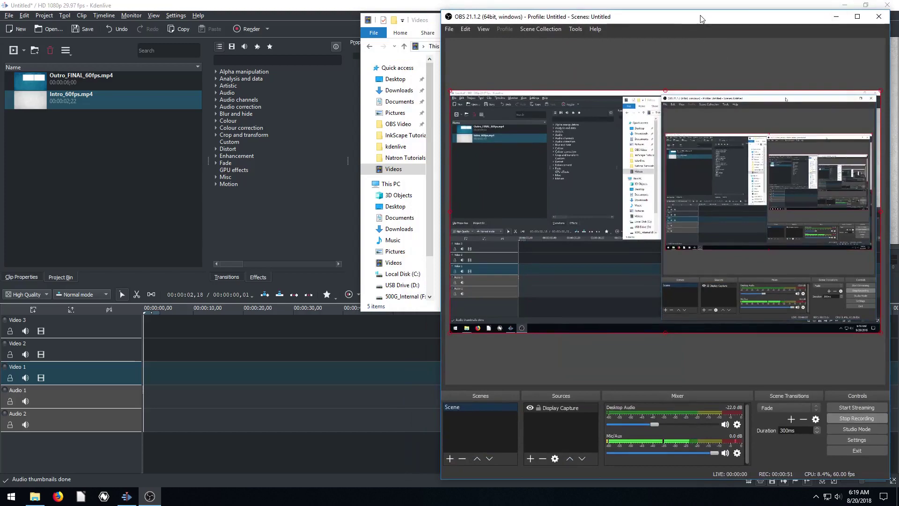
left_click_drag(713, 7, 642, 14)
Step: Go from the Videos folder to OBS Video and open its kdenlive lessons folder
left_click(776, 10)
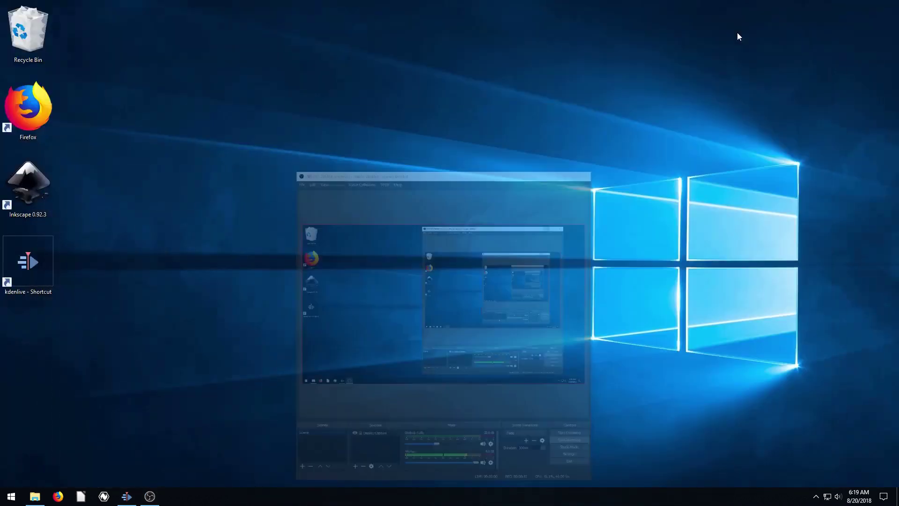
left_click(35, 496)
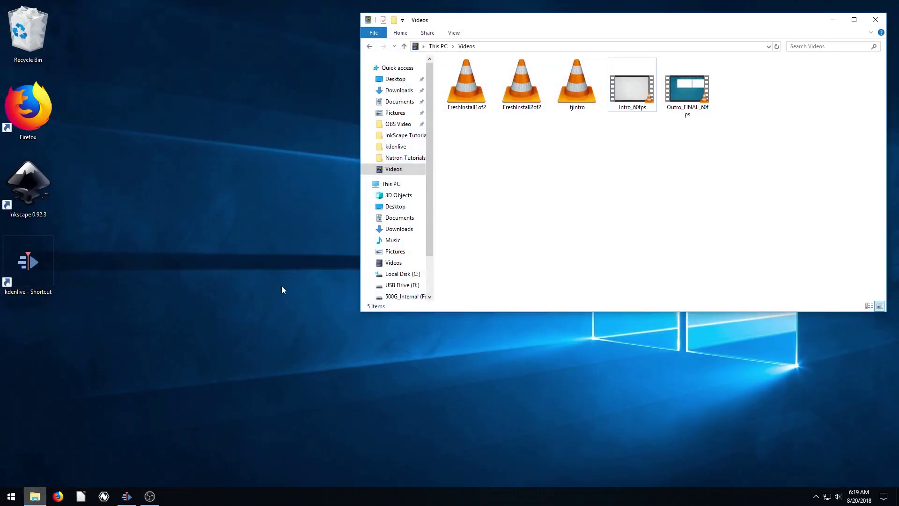
left_click(392, 125)
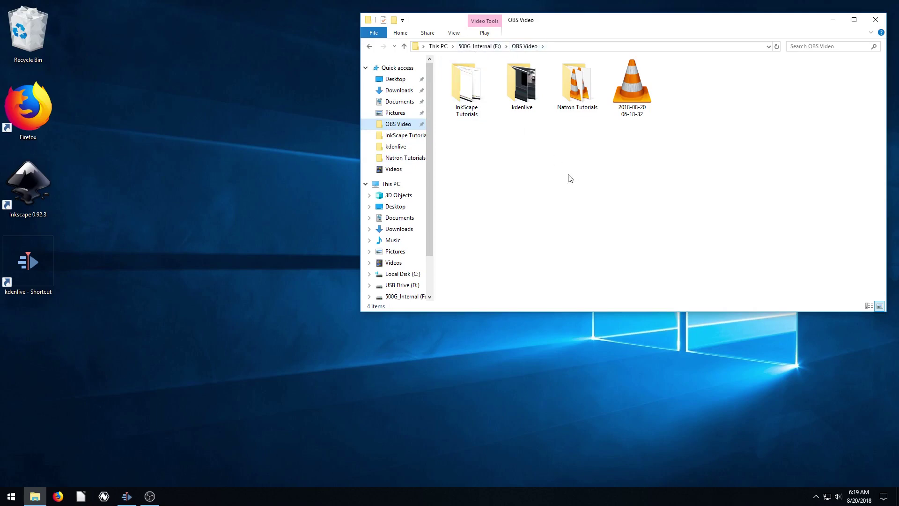
left_click(629, 111)
left_click(539, 156)
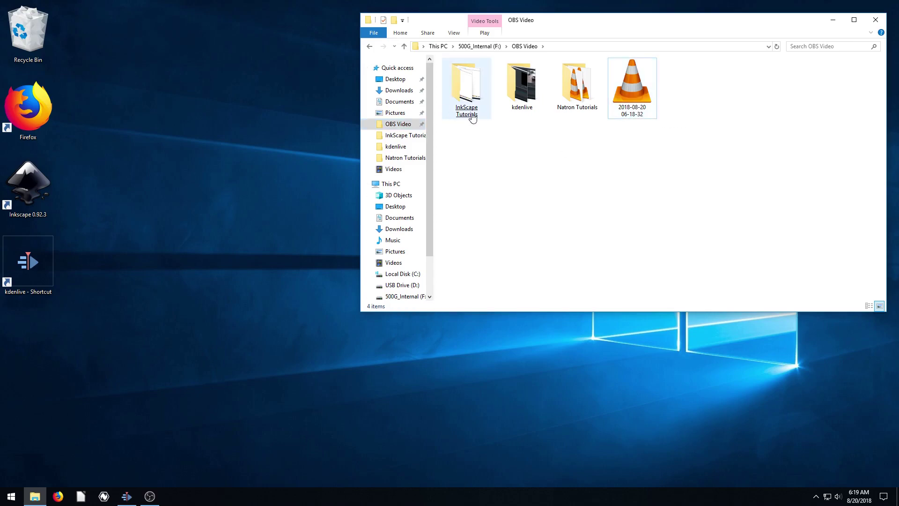
double_click(529, 114)
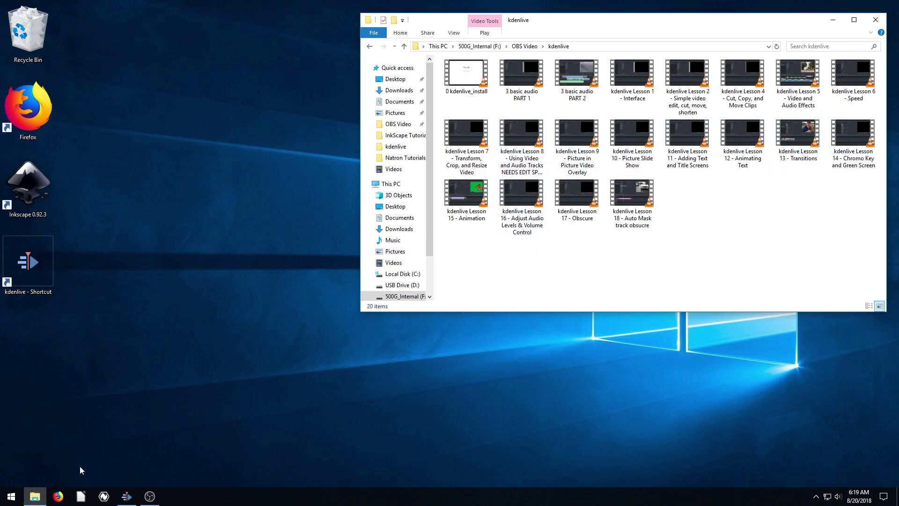
Step: Drag the kdenlive Lesson 8 recording from Explorer into Kdenlive's Project Bin
left_click(127, 498)
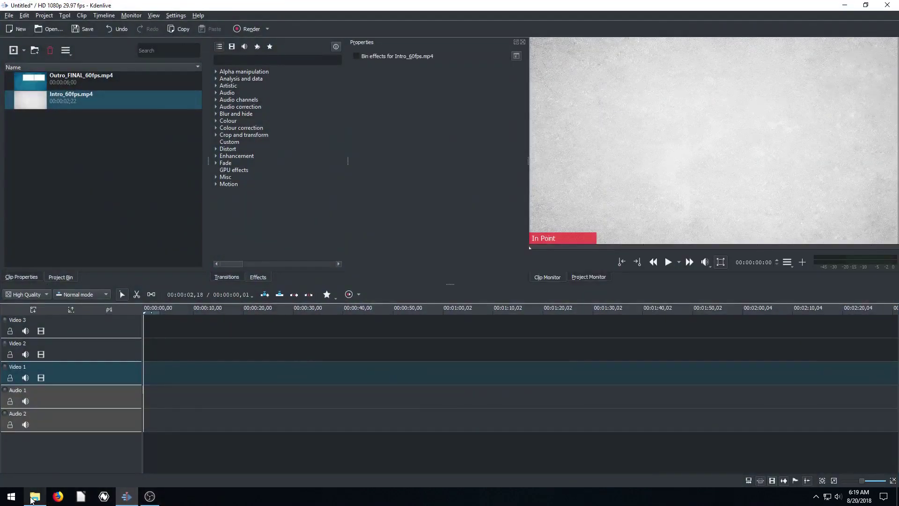
left_click(35, 497)
left_click_drag(538, 146, 108, 159)
left_click(834, 19)
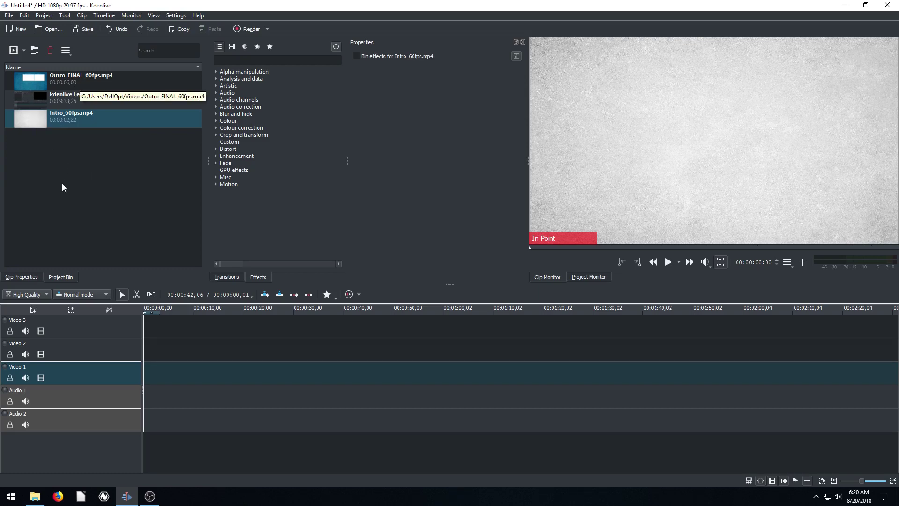
left_click(127, 497)
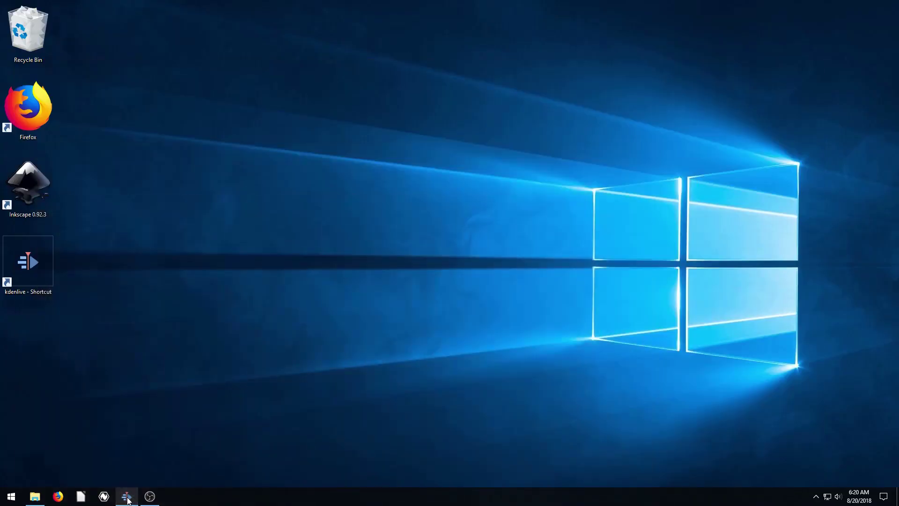
Step: Open Lesson 8 in VLC and confirm its codecs: H264 1920x1080 at 60 fps, AAC stereo
left_click(126, 497)
left_click(35, 497)
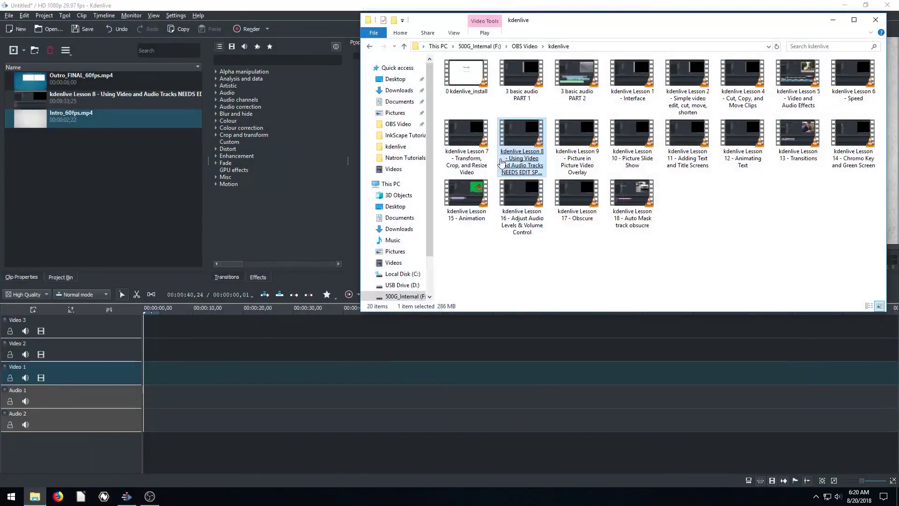
double_click(523, 160)
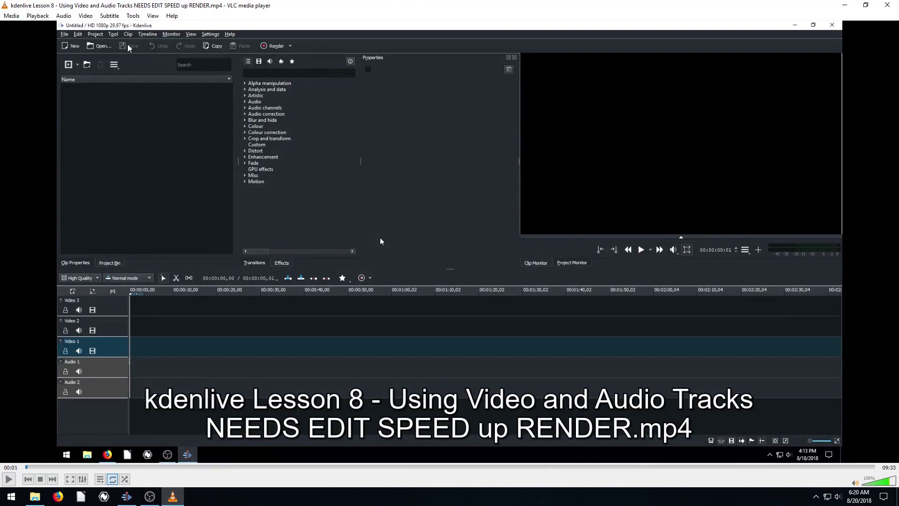
left_click(152, 17)
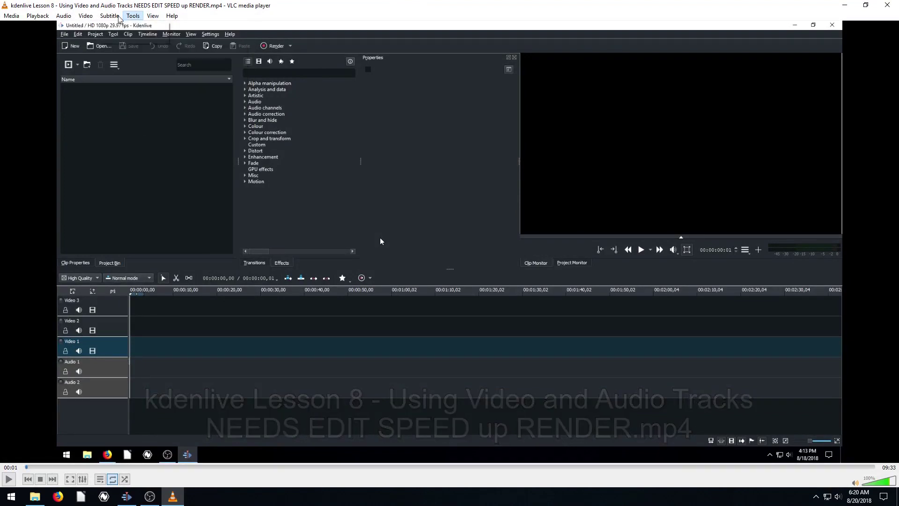
mouse_move(86, 19)
mouse_move(134, 18)
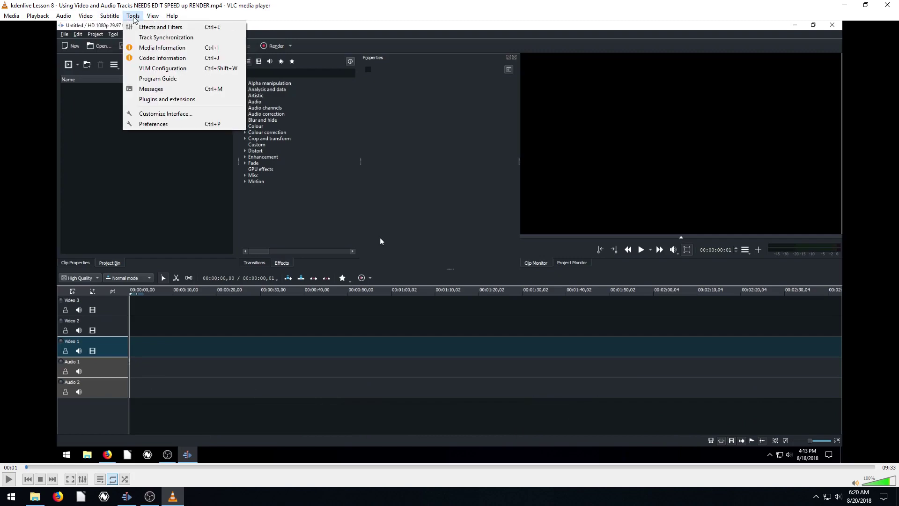
left_click(162, 57)
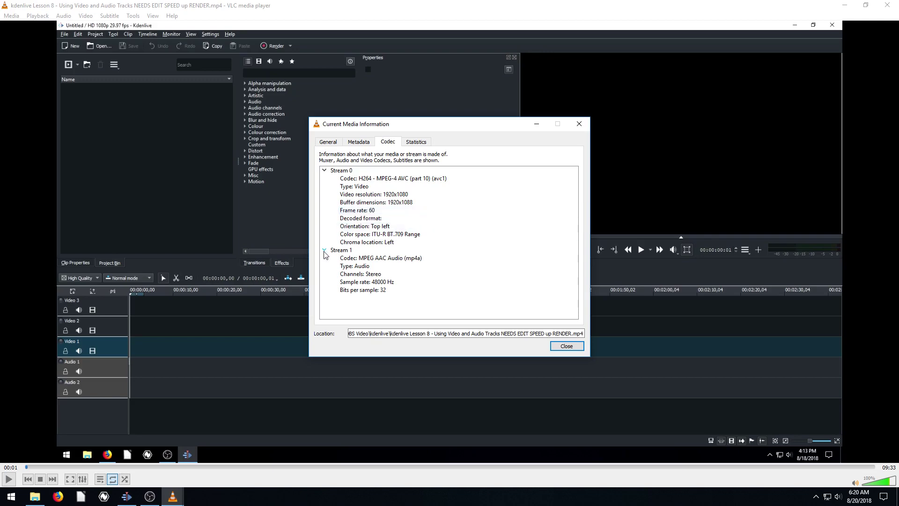
left_click(567, 346)
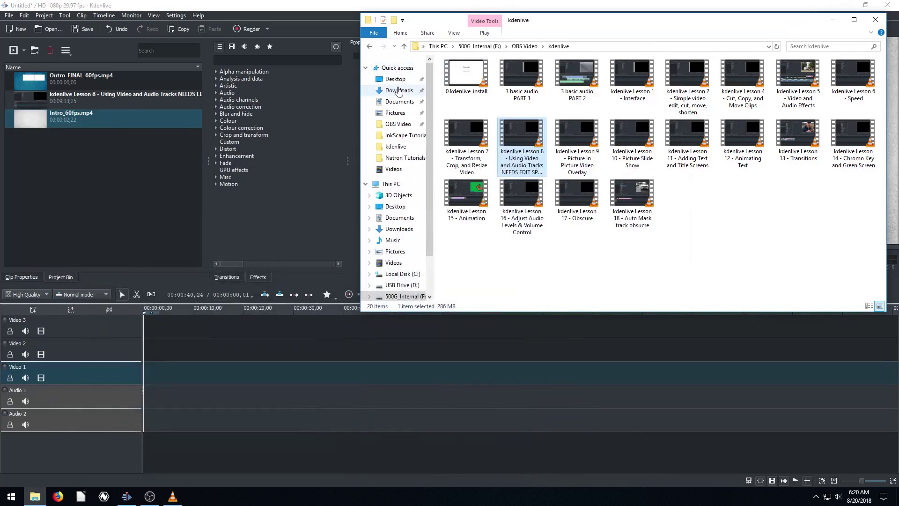
Step: Play Outro_FINAL_60fps in VLC and confirm its codec: H264 1920x1080 at 60 fps
left_click(394, 169)
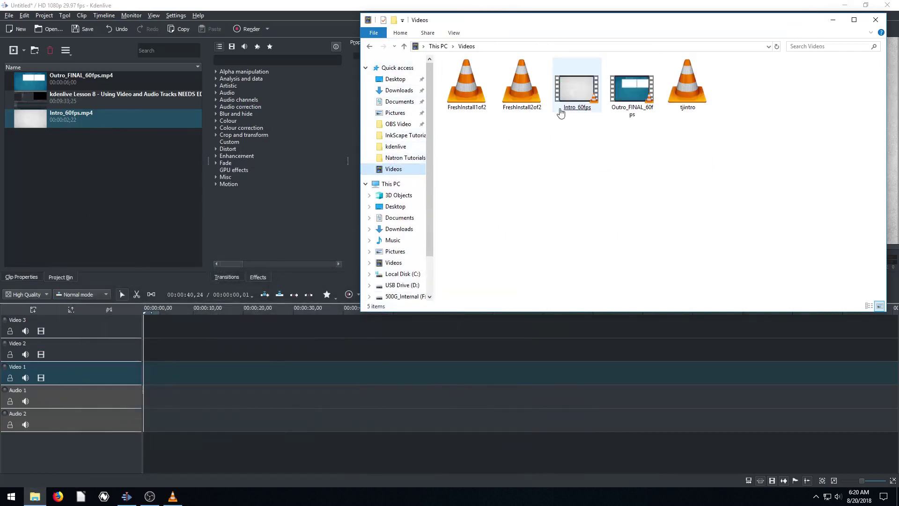
left_click(635, 110)
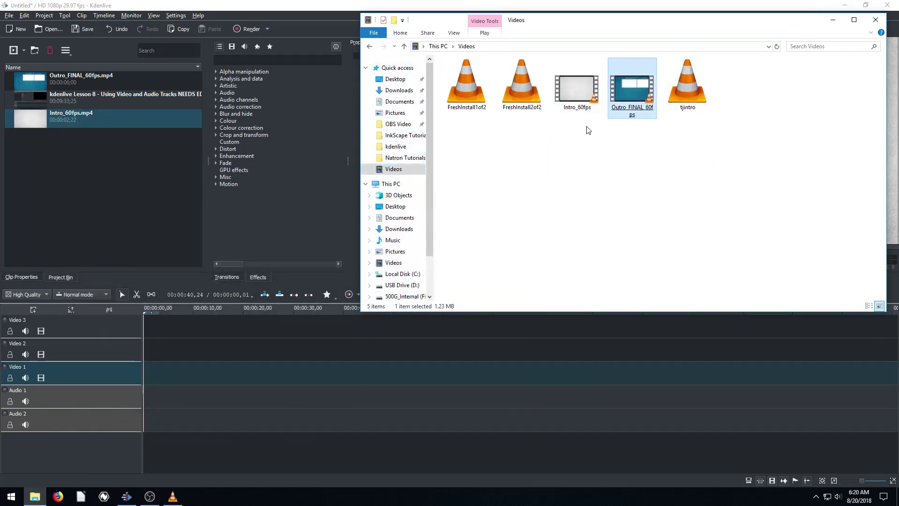
left_click(174, 497)
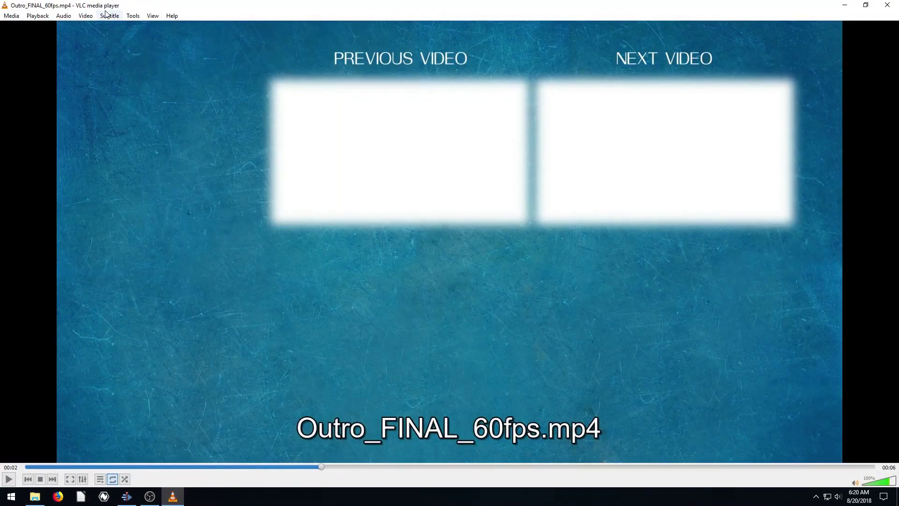
left_click(107, 16)
mouse_move(133, 15)
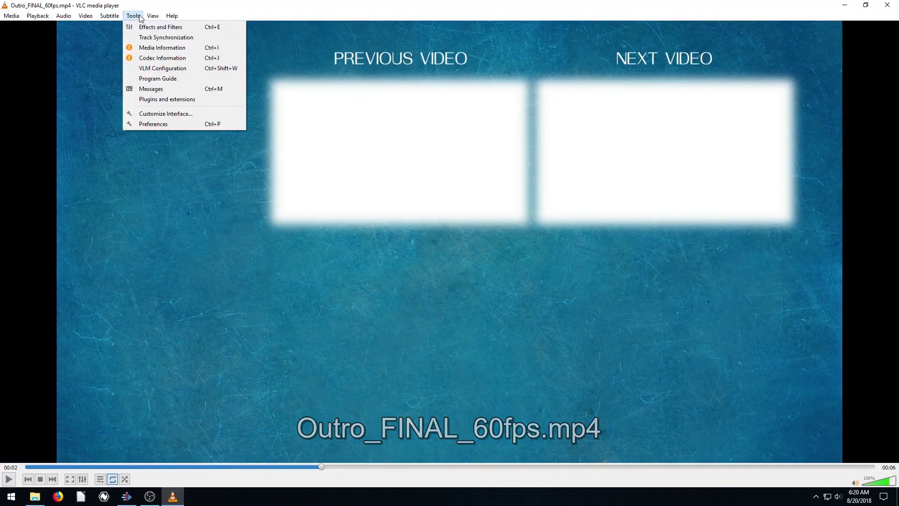
left_click(156, 58)
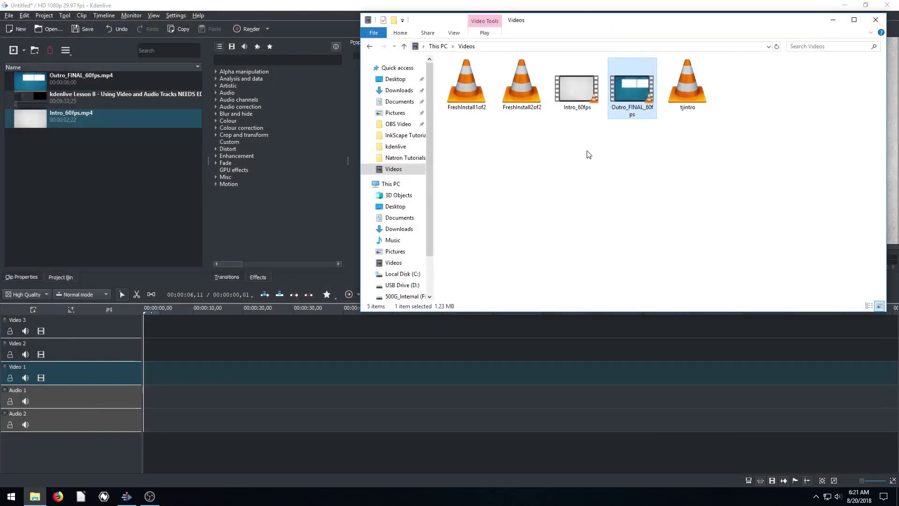
Step: Set the Kdenlive project profile to HD 1080p 60 fps and confirm the change
left_click(834, 21)
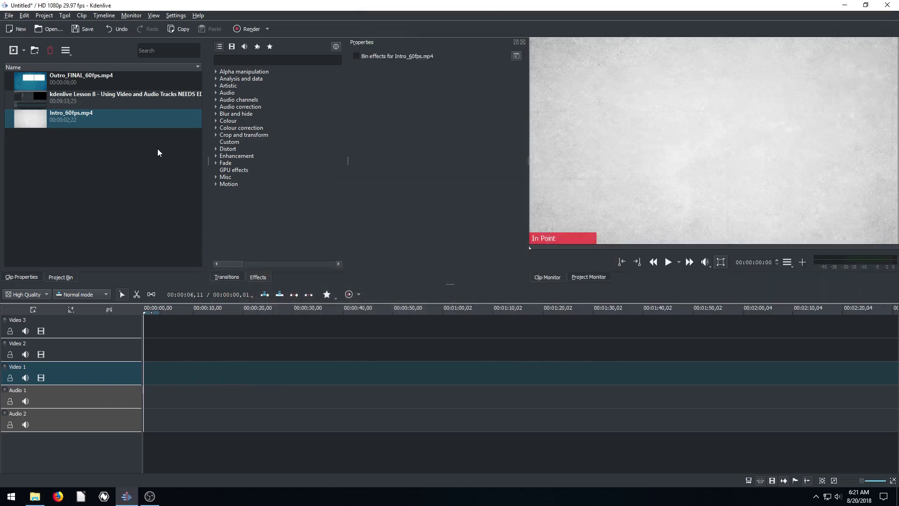
left_click(117, 165)
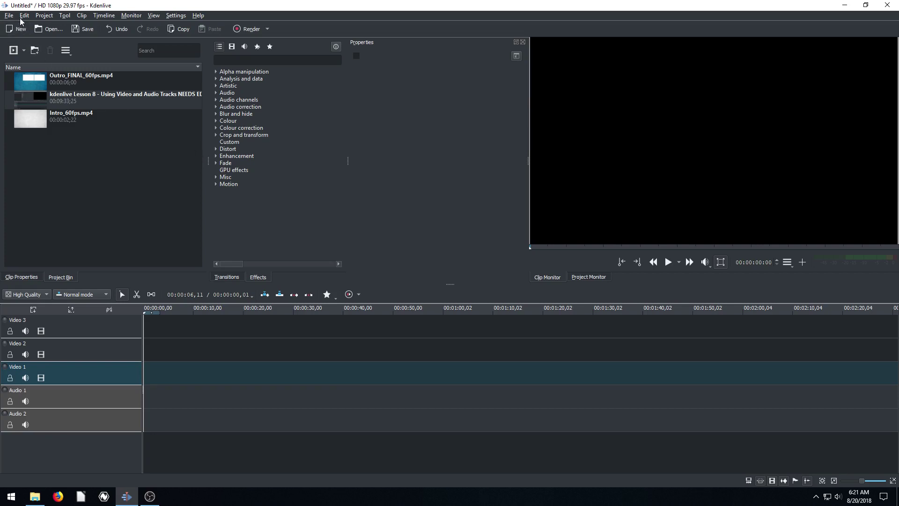
left_click(44, 16)
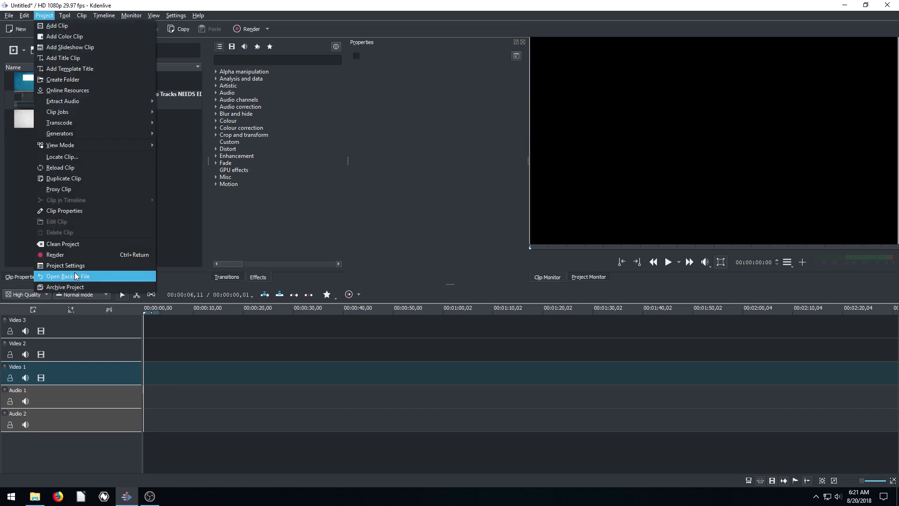
left_click(68, 266)
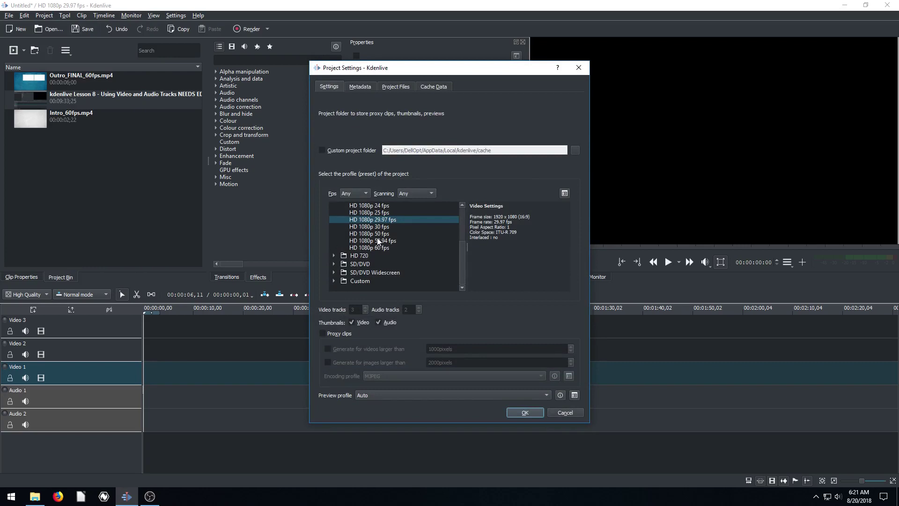
left_click(370, 249)
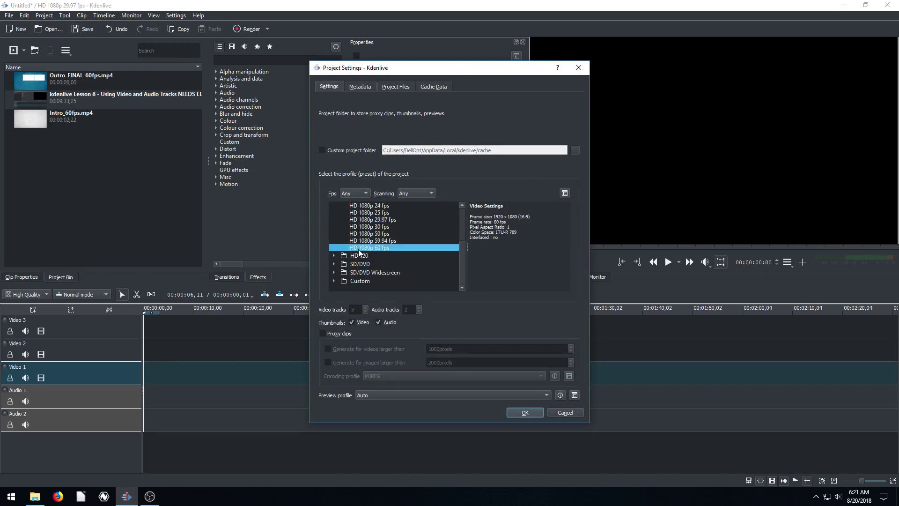
left_click(526, 413)
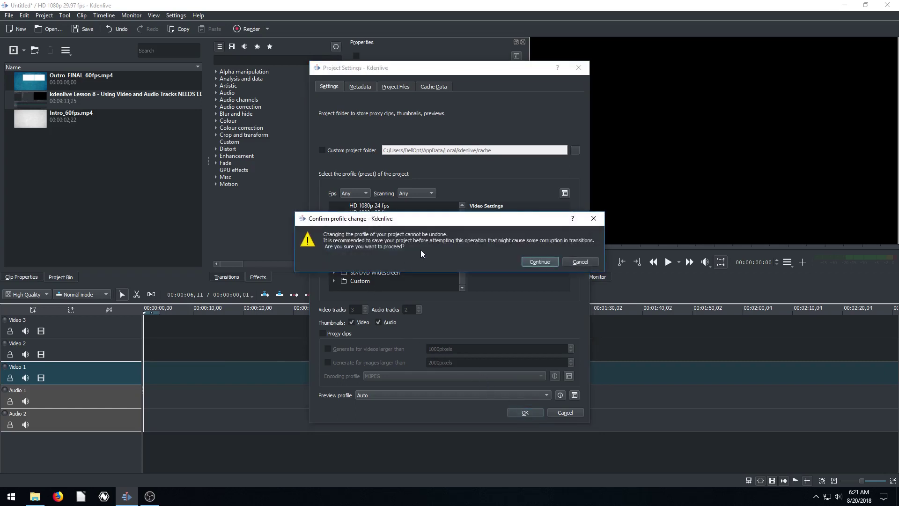
left_click(551, 260)
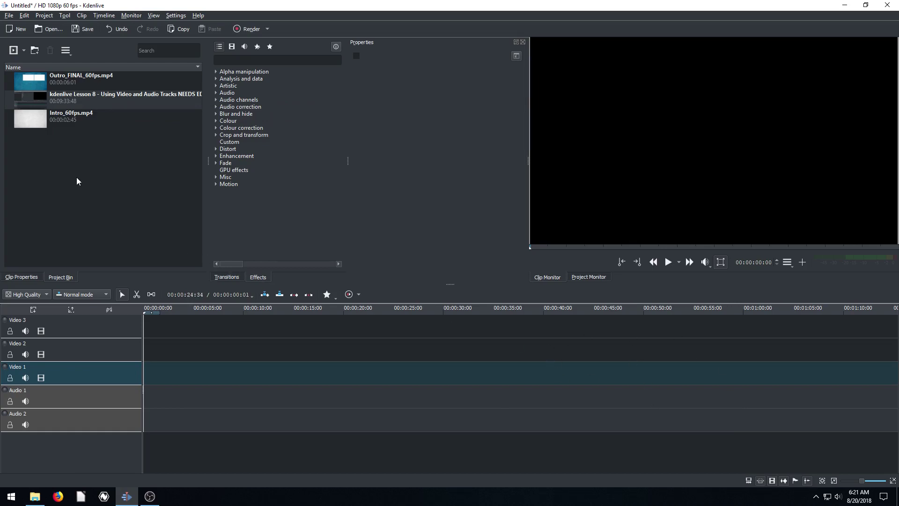
Step: Put Intro_60fps then Lesson 8 on Video 1, and Outro_FINAL_60fps on Video 2 after the lesson
left_click_drag(35, 117, 145, 374)
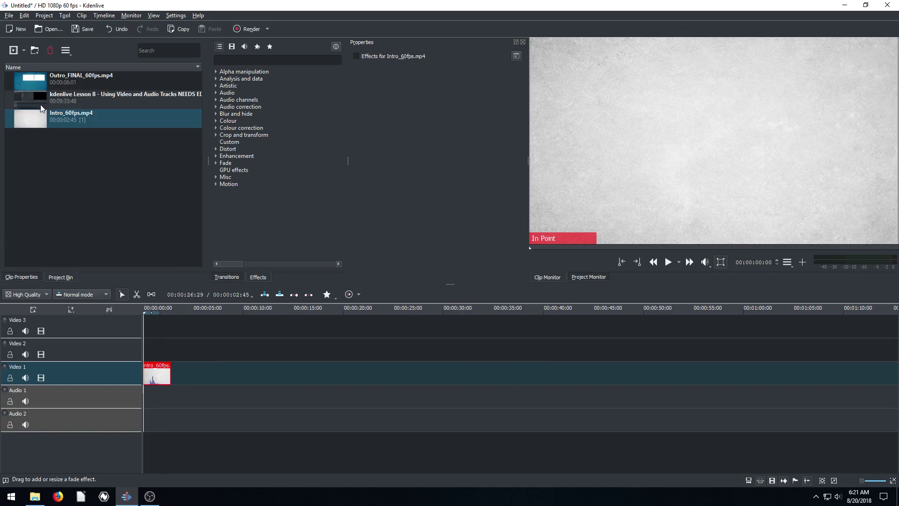
left_click_drag(41, 109, 172, 372)
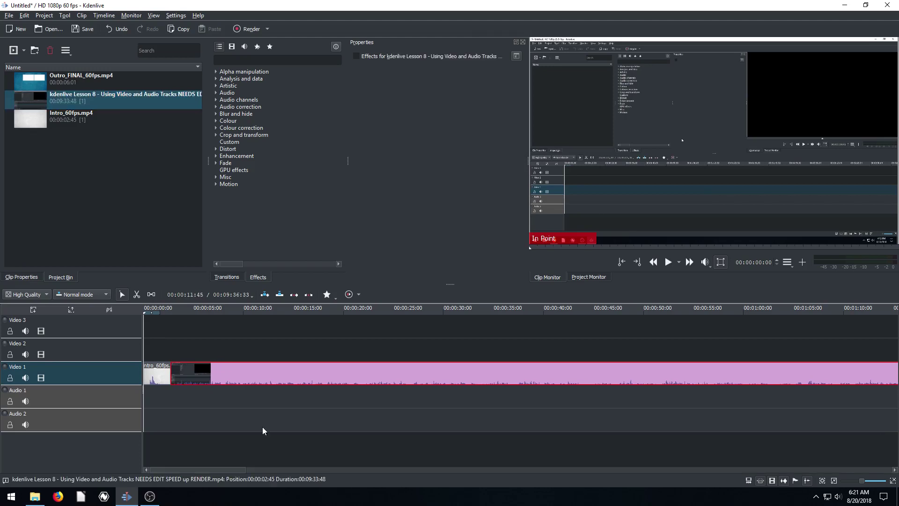
left_click_drag(234, 468, 884, 478)
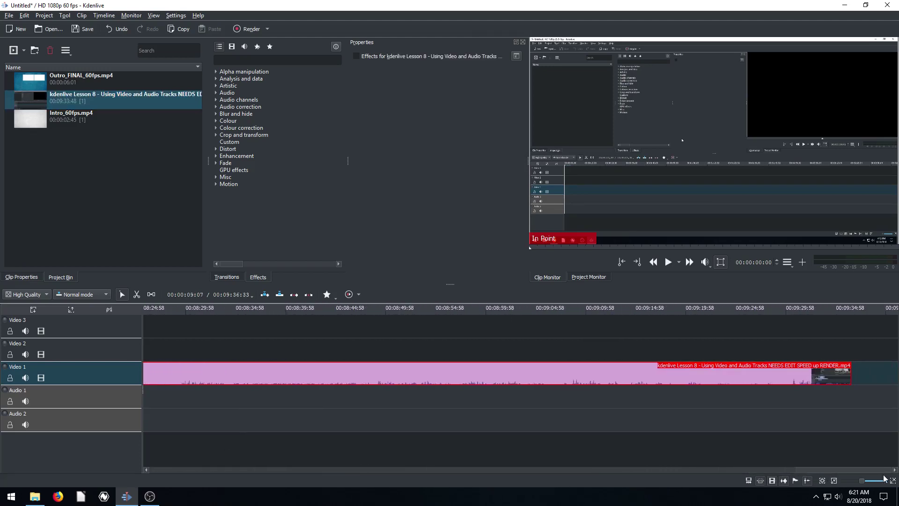
left_click_drag(32, 83, 846, 353)
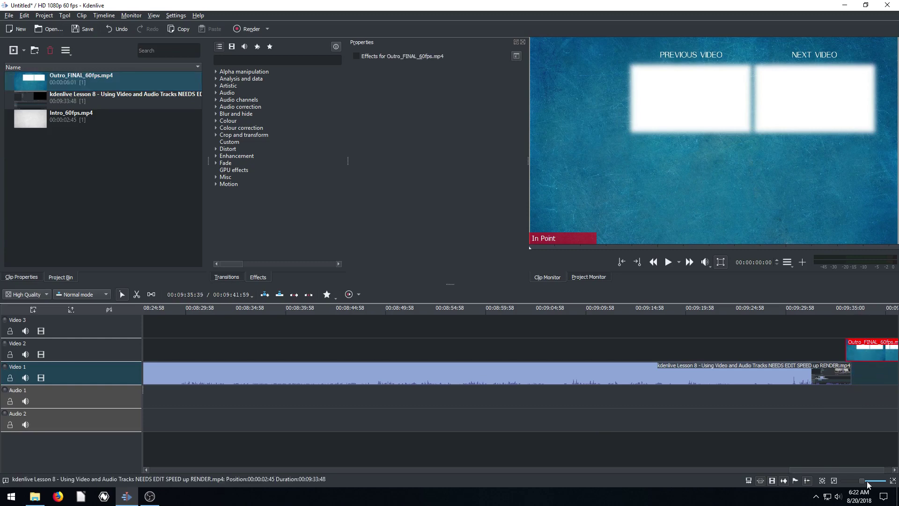
Step: Zoom the timeline out to fit, then in on its first seconds, and play from the start
mouse_move(866, 484)
left_mouse_down()
mouse_move(886, 484)
mouse_move(855, 485)
left_mouse_up()
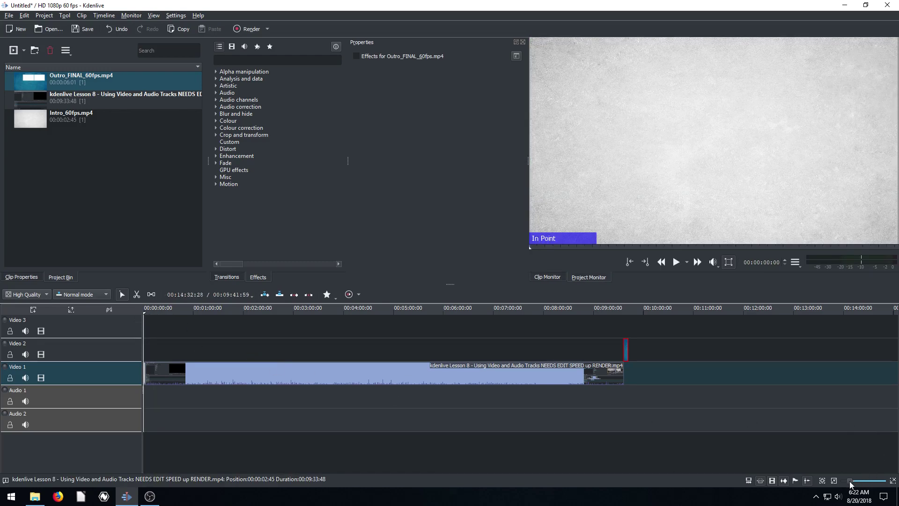
left_click_drag(851, 485, 871, 485)
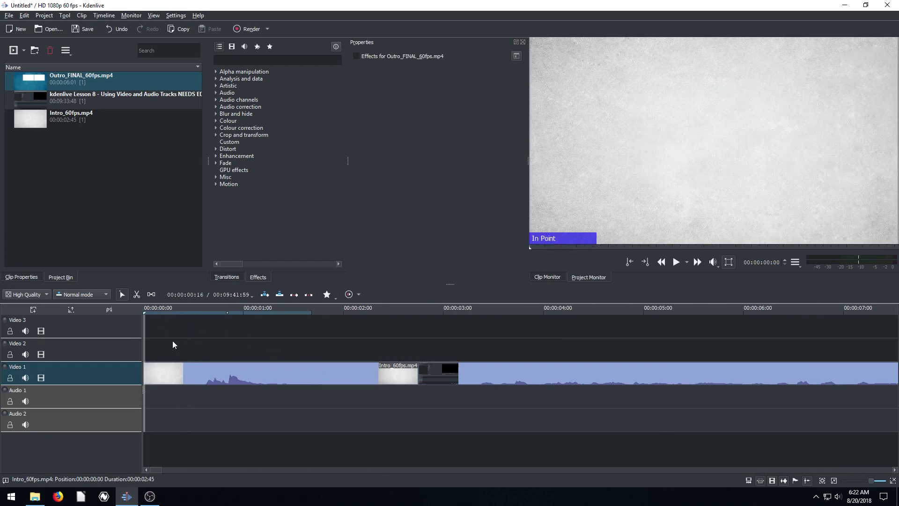
left_click(676, 265)
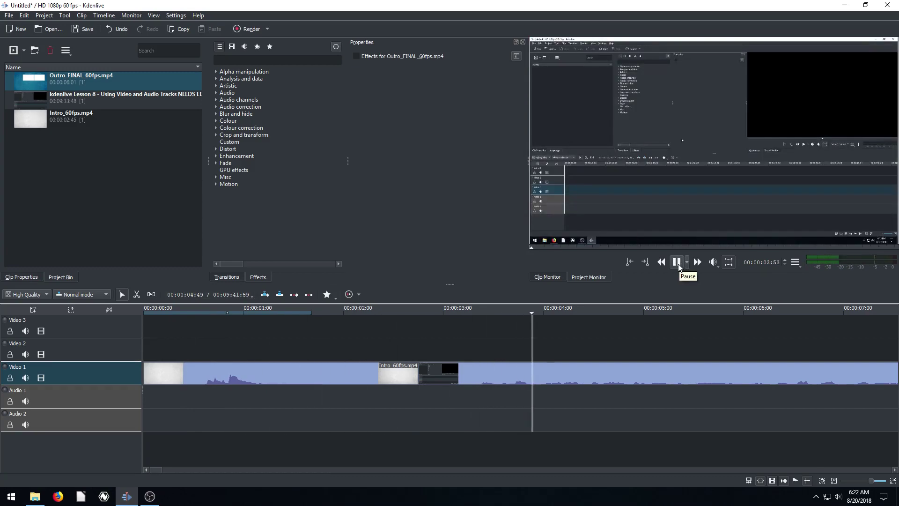
left_click(677, 263)
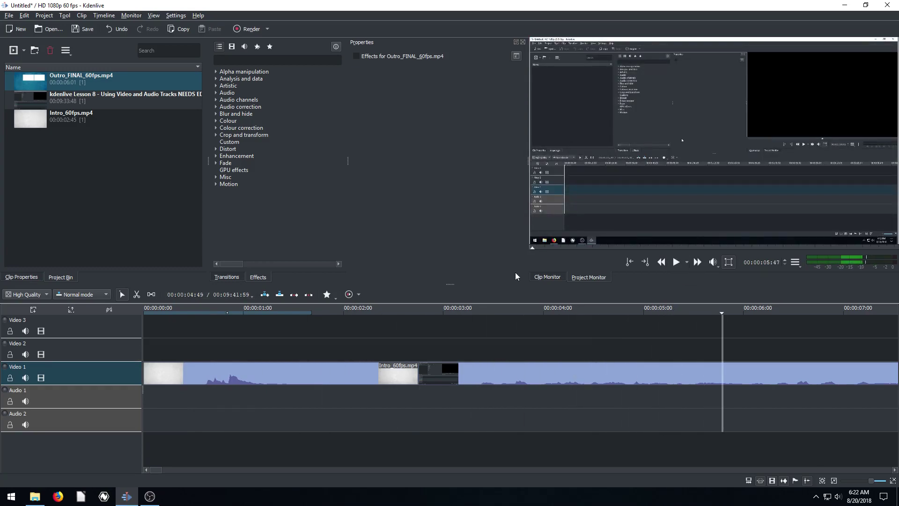
left_click(341, 313)
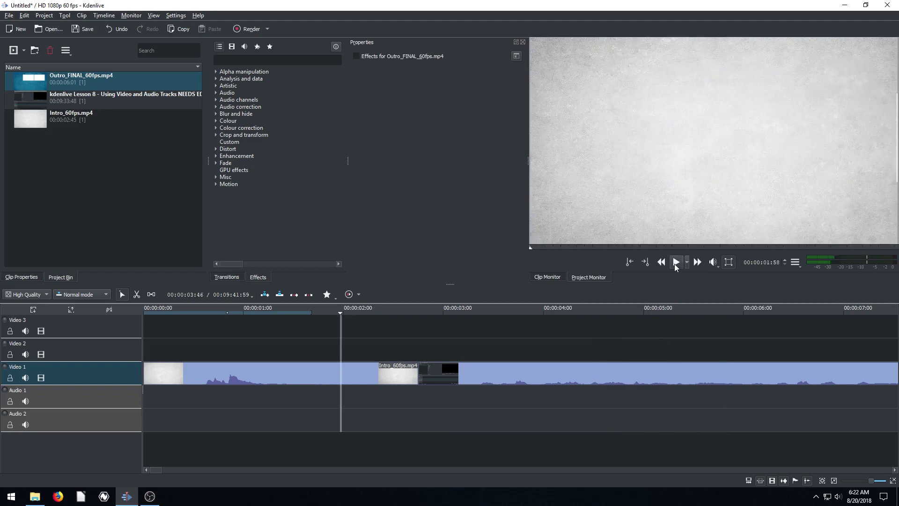
left_click(675, 262)
left_click(329, 312)
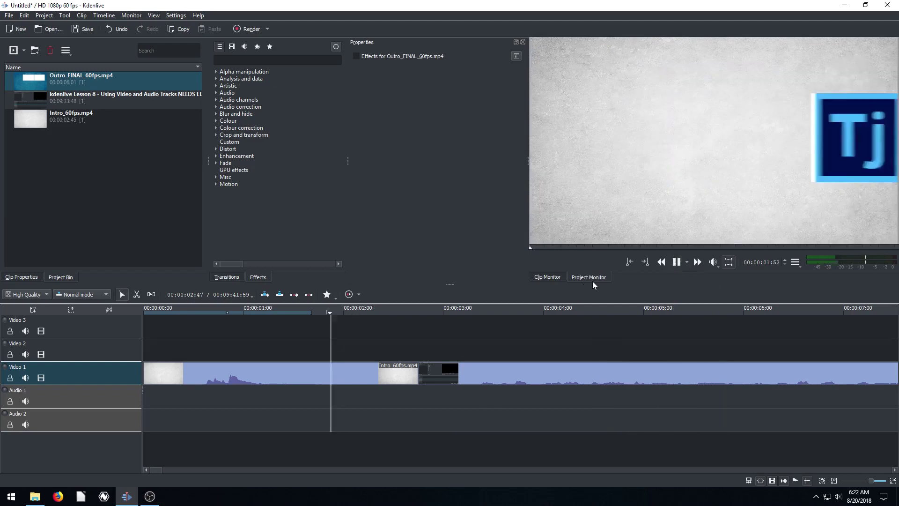
left_click(677, 262)
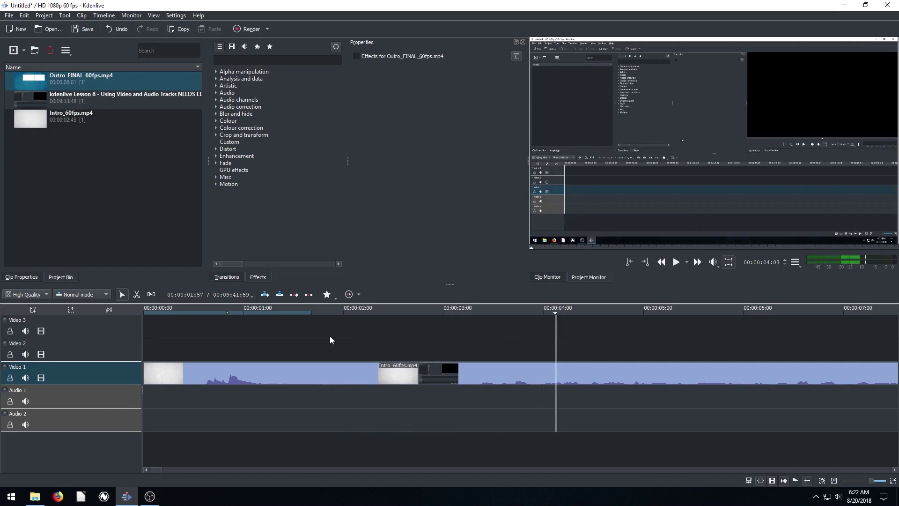
left_click(361, 314)
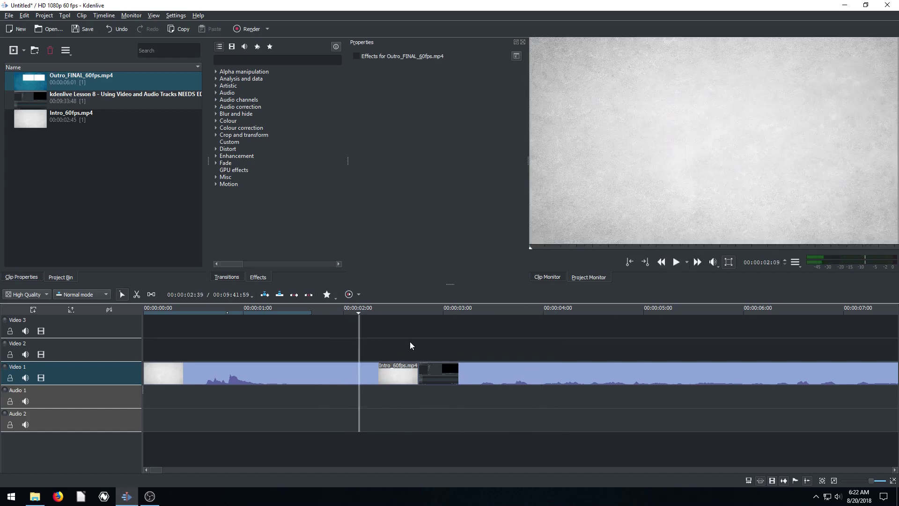
Step: Trim 5 frames off Lesson 8's start, butt it against the intro, and play back the join
left_click(422, 313)
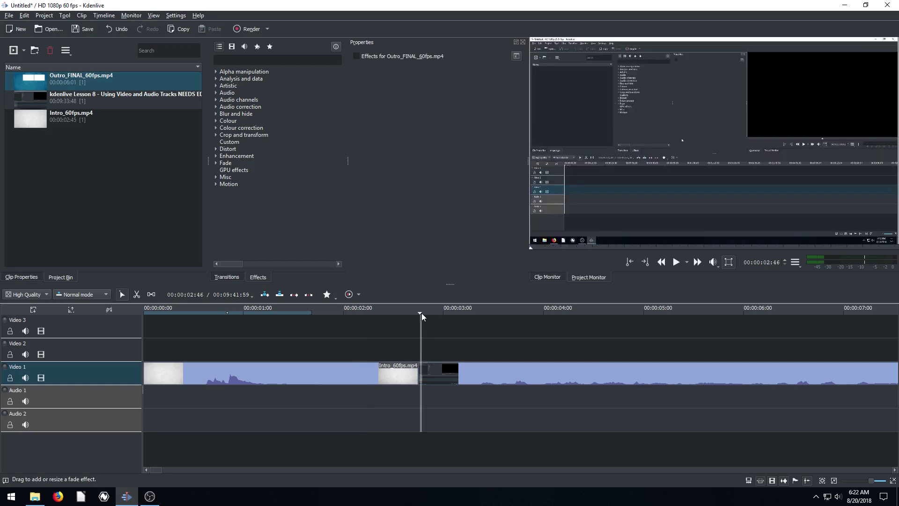
left_click(424, 375)
left_click_drag(423, 371, 426, 371)
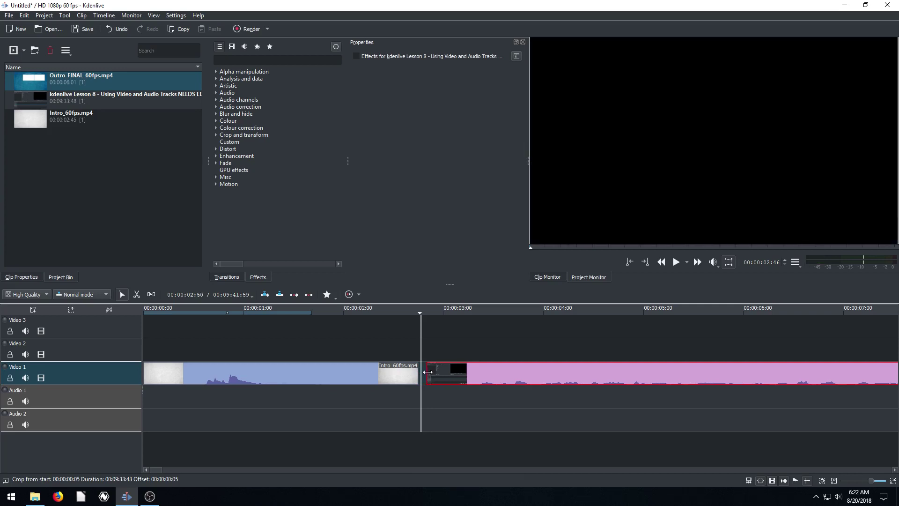
left_click_drag(425, 371, 419, 371)
left_click(401, 314)
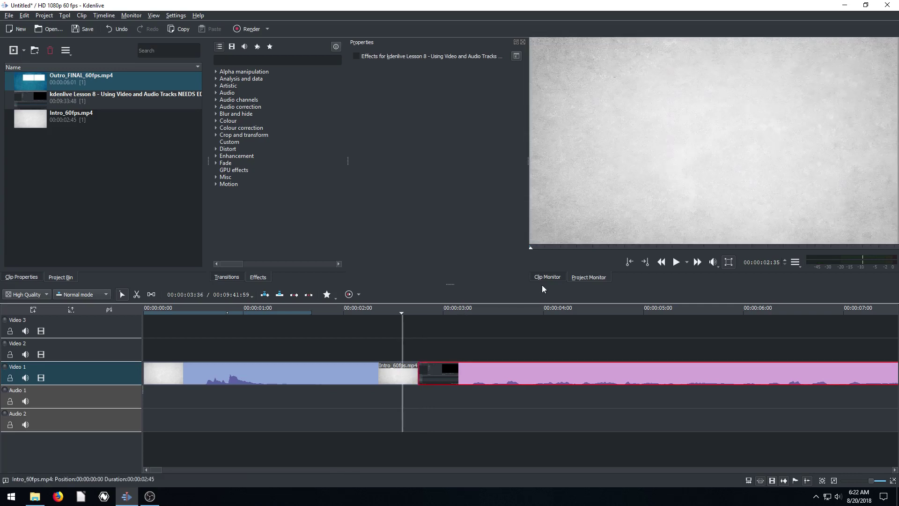
left_click(677, 263)
left_click(677, 263)
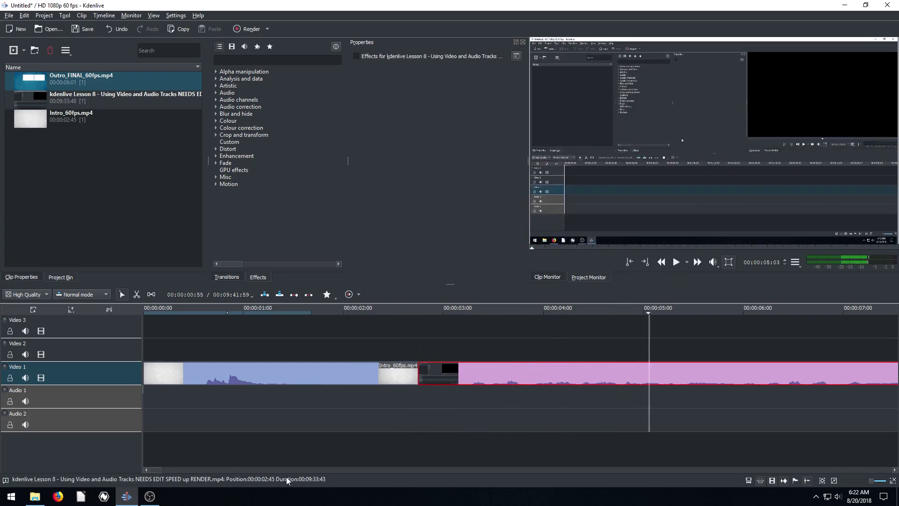
Step: Zoom out to the whole lesson clip, set the playhead near 7:28, and play from there
left_click_drag(156, 471, 260, 472)
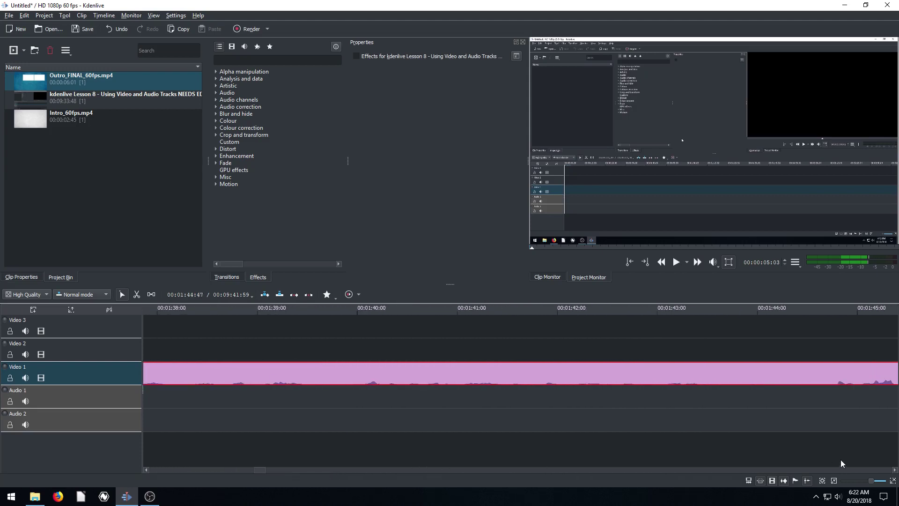
left_click_drag(872, 483, 856, 483)
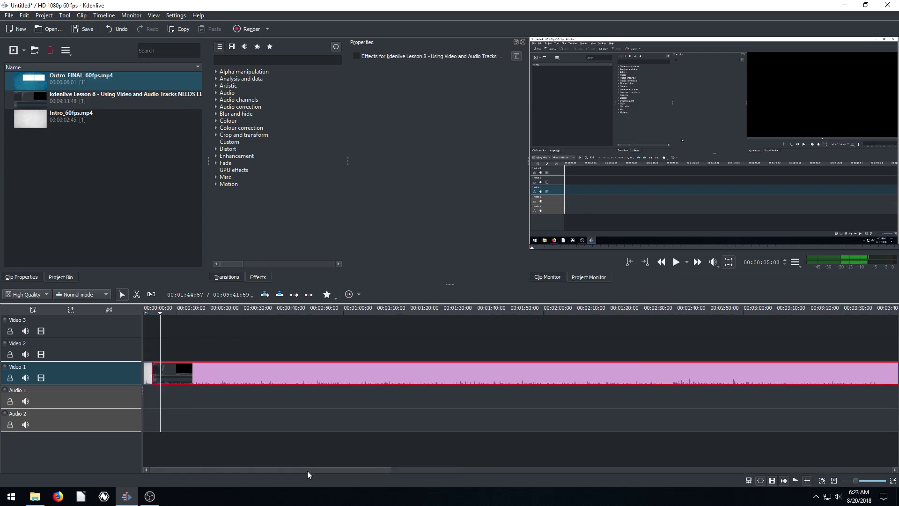
left_click_drag(308, 471, 666, 468)
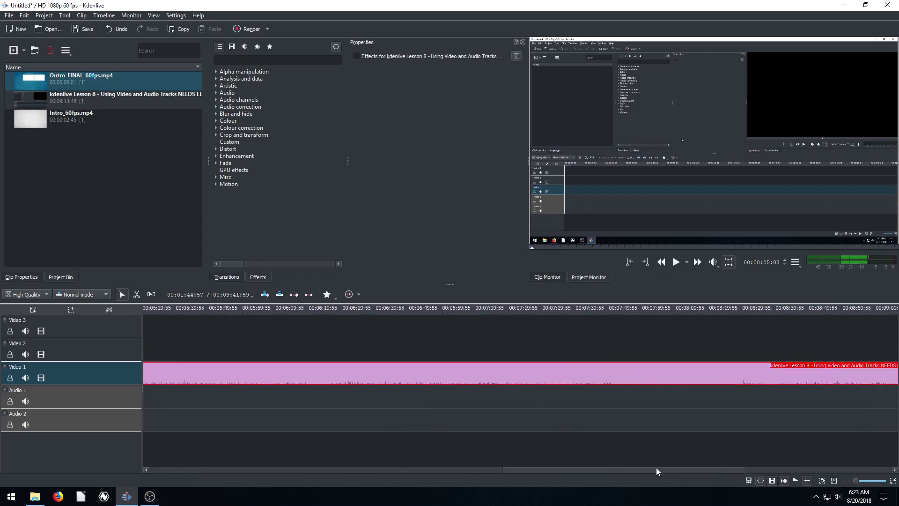
left_click(563, 310)
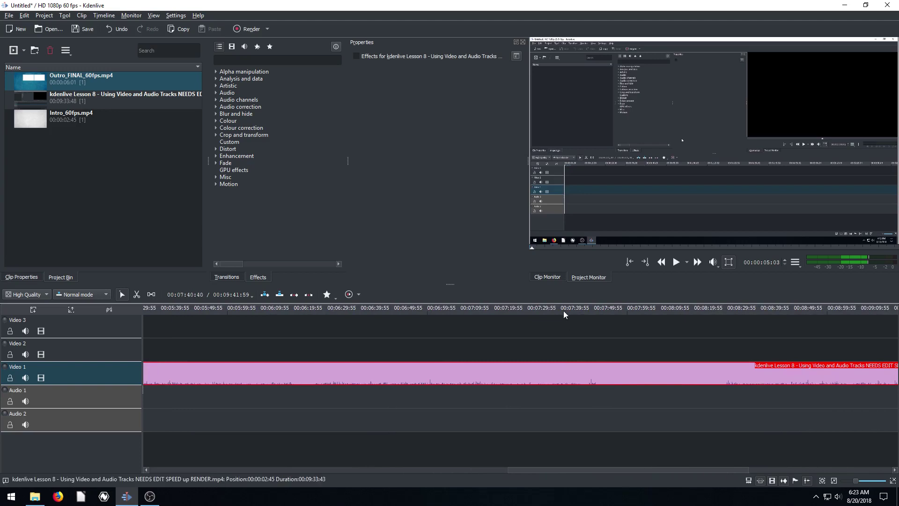
left_click_drag(564, 310, 728, 315)
left_click_drag(648, 313, 550, 312)
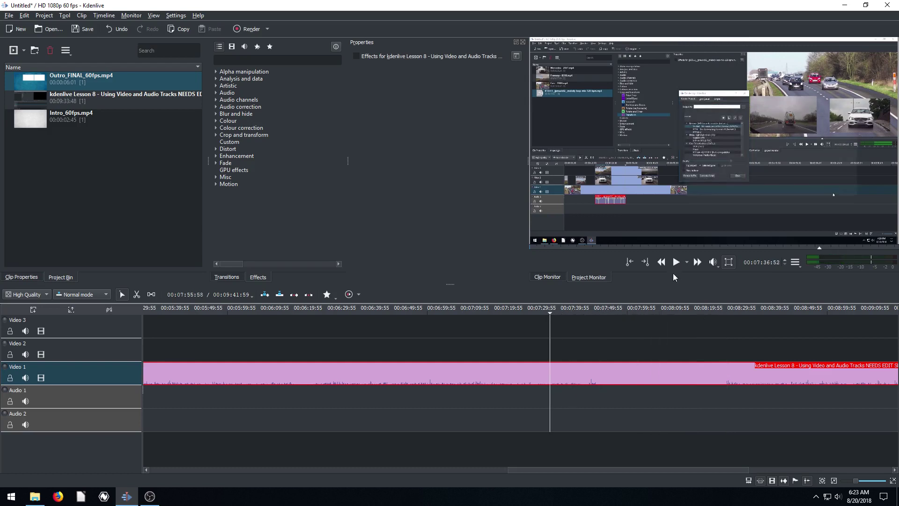
left_click(523, 315)
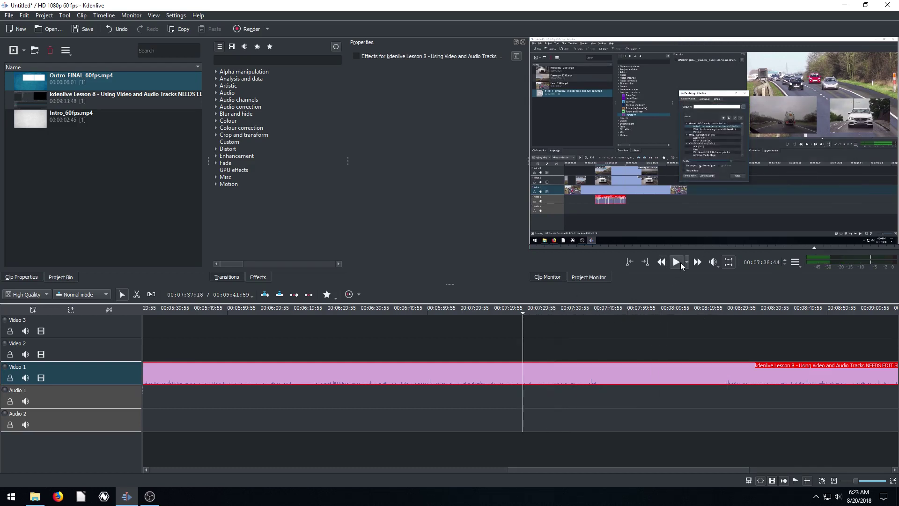
left_click(676, 262)
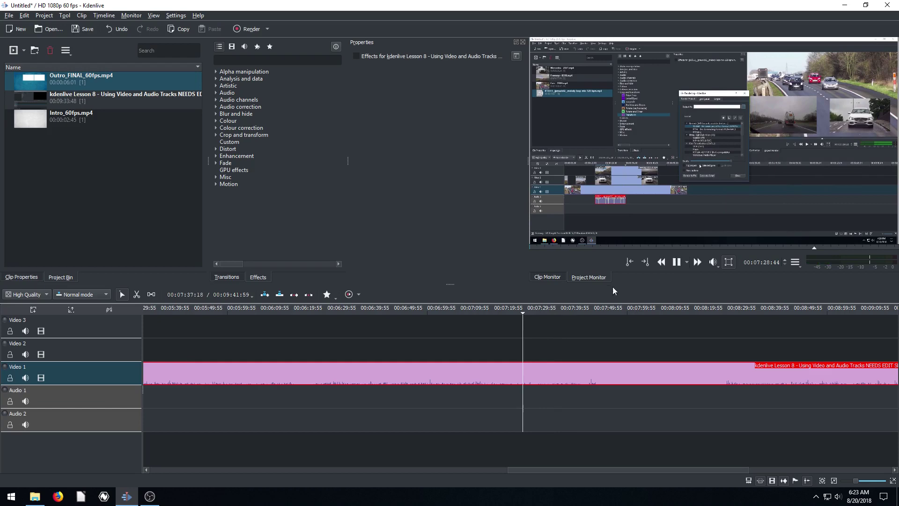
left_click(515, 311)
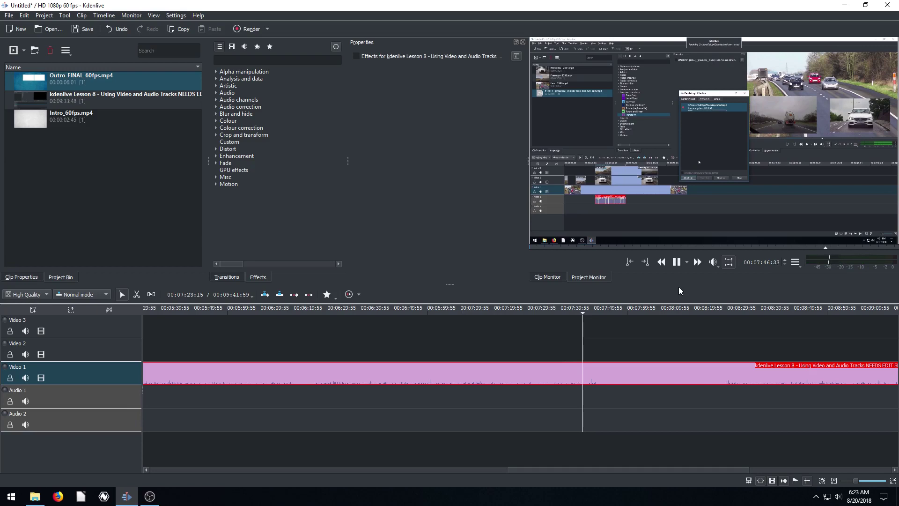
left_click(676, 262)
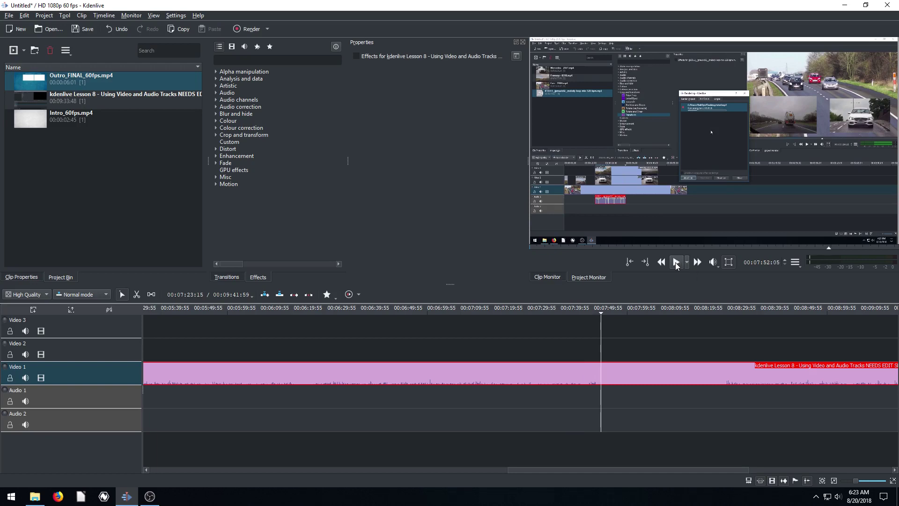
Step: Razor-cut the lesson clip at 07:52 and 08:27, then select the isolated middle piece
left_click(137, 294)
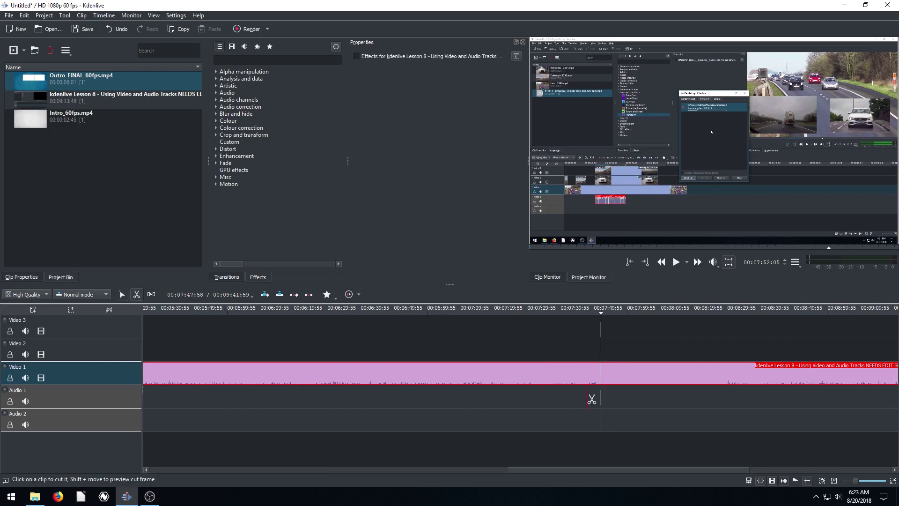
left_click(602, 376)
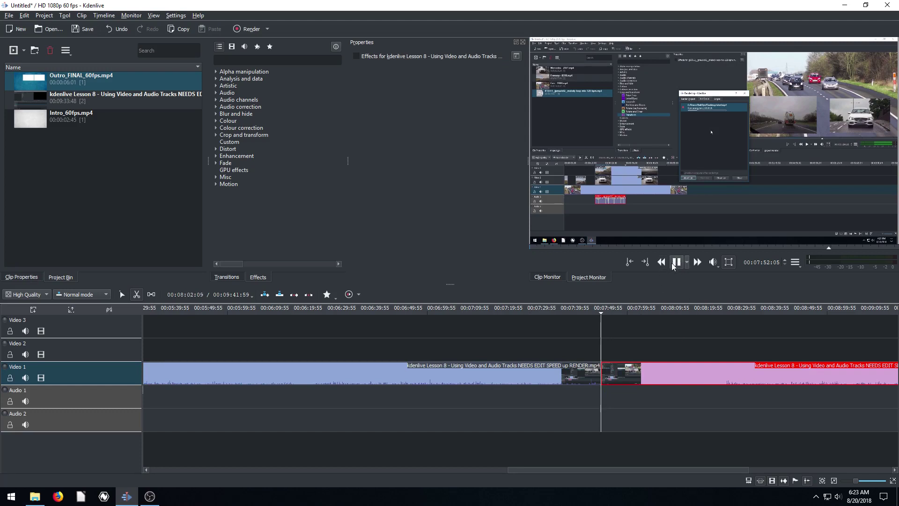
left_click(673, 266)
left_click(625, 313)
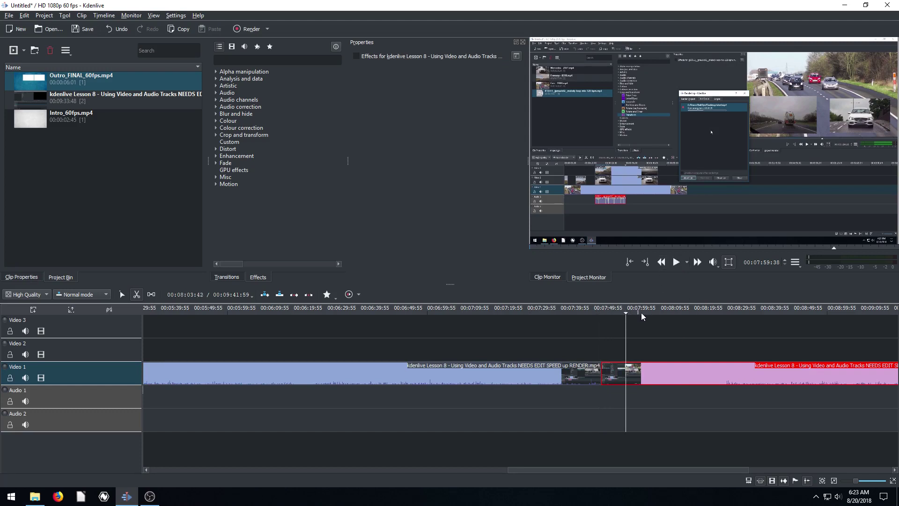
left_click_drag(642, 313, 721, 318)
left_click(719, 374)
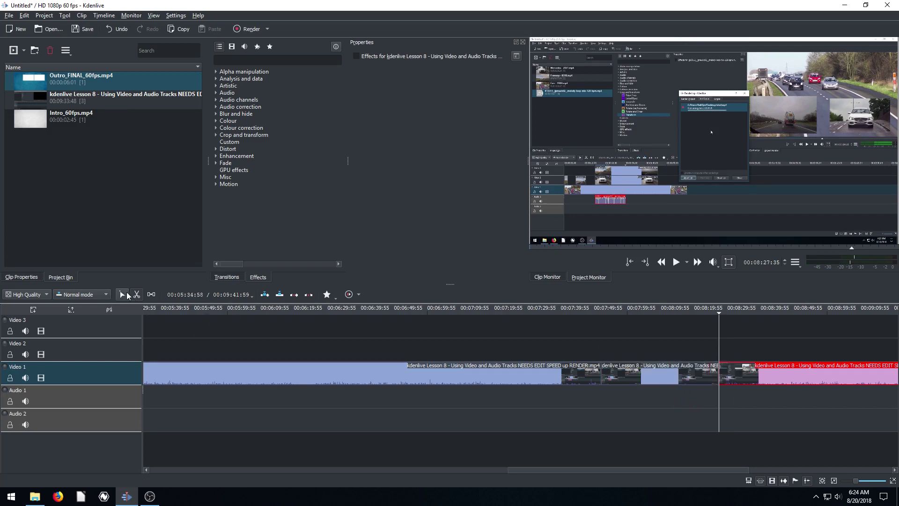
left_click(122, 294)
left_click(661, 377)
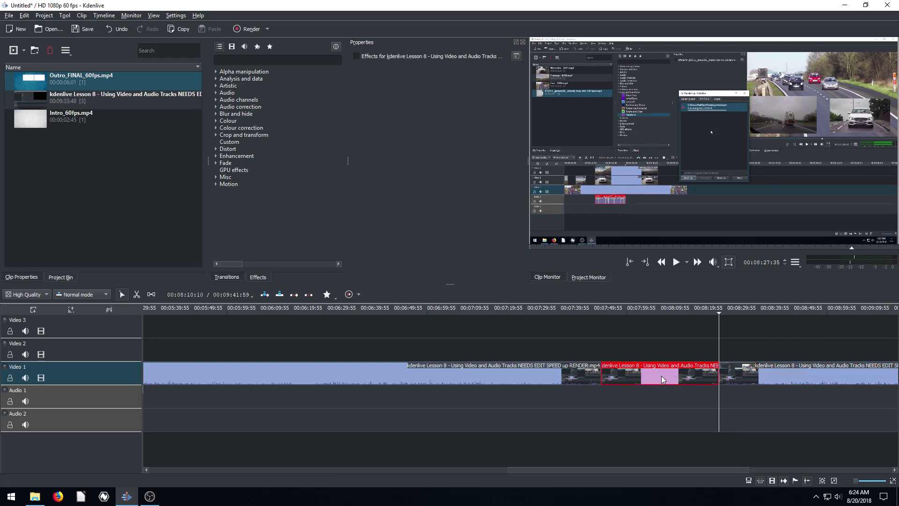
Step: Apply the Speed effect at 1000% to the middle section and slide the next clip left to close the gap
left_click(243, 59)
type("effec")
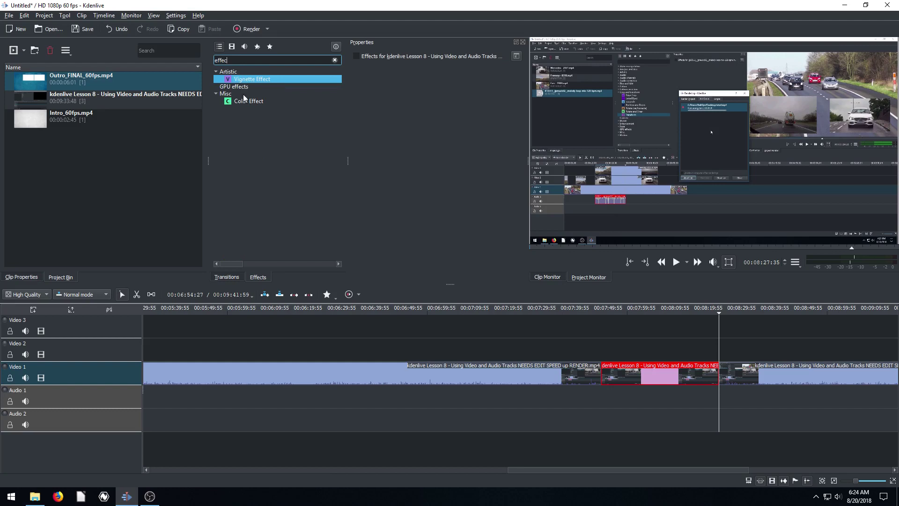
key("BackSpace")
key("BackSpace")
key("BackSpace")
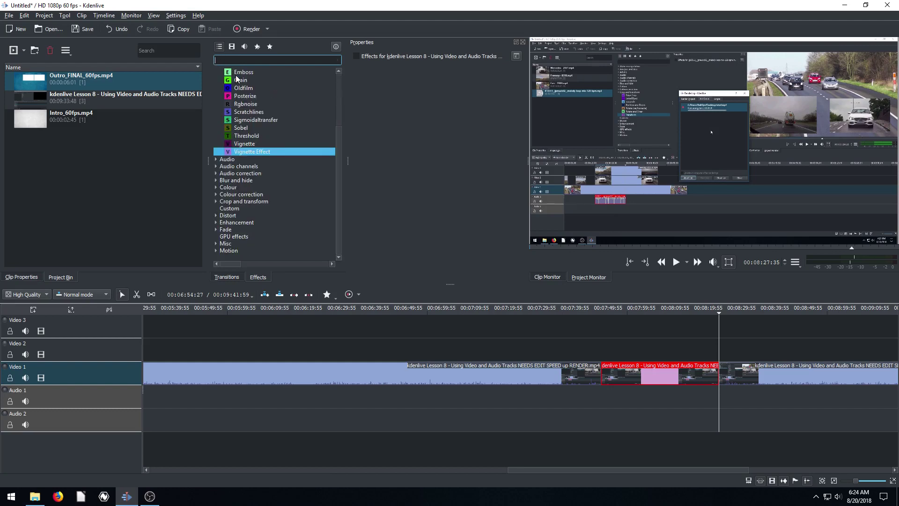
type("speed")
left_click_drag(241, 81, 641, 369)
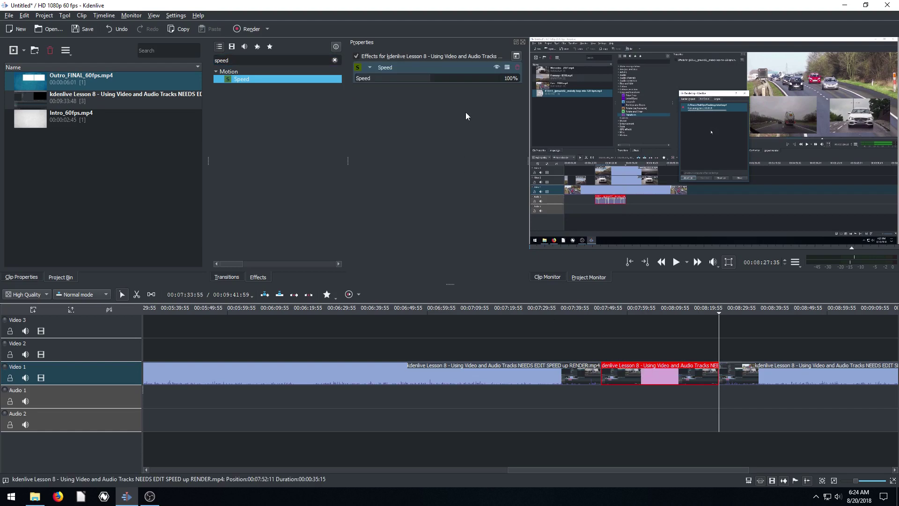
left_click(510, 78)
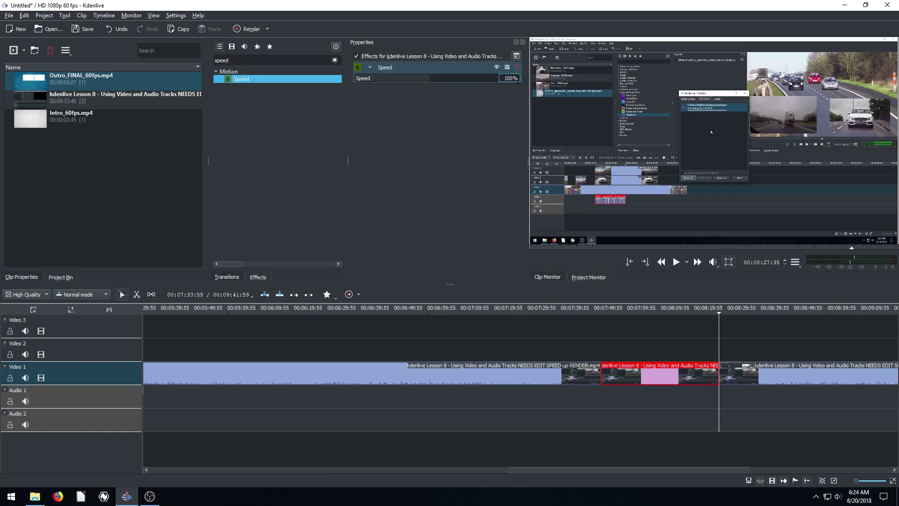
key("Return")
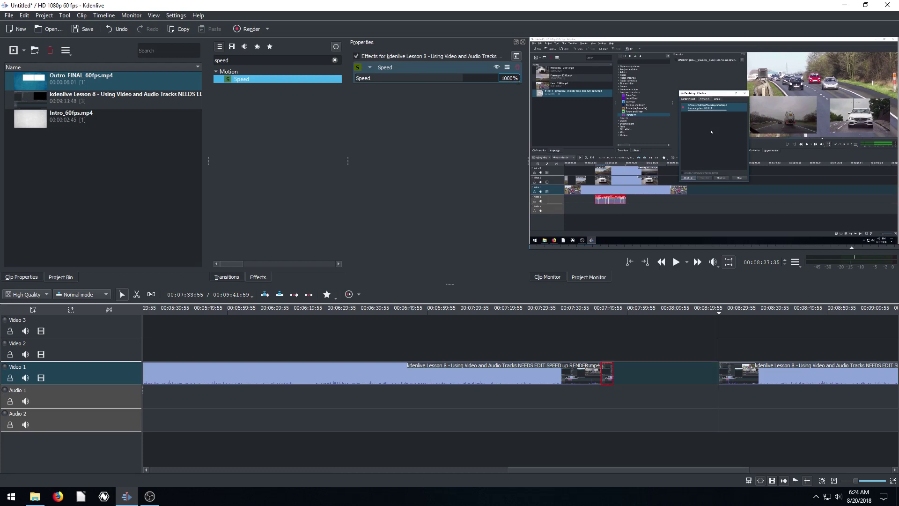
left_click_drag(765, 375, 658, 374)
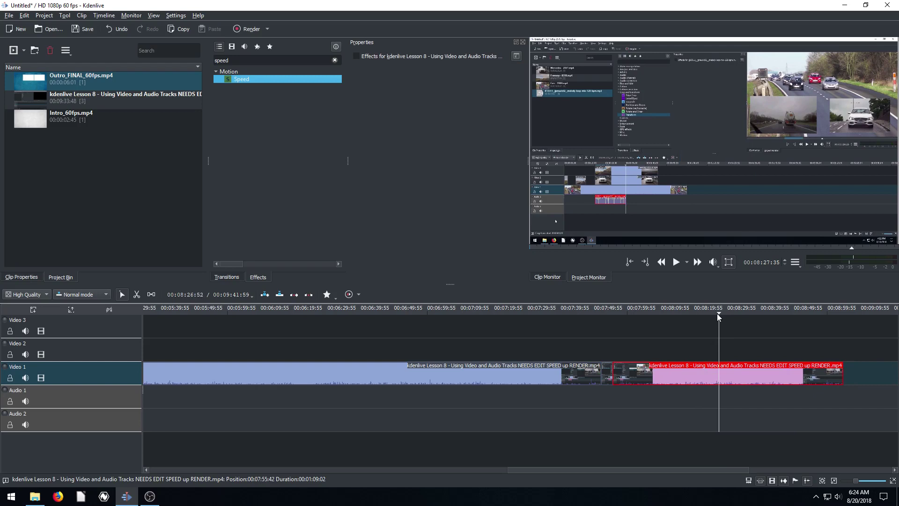
left_click_drag(612, 312, 594, 313)
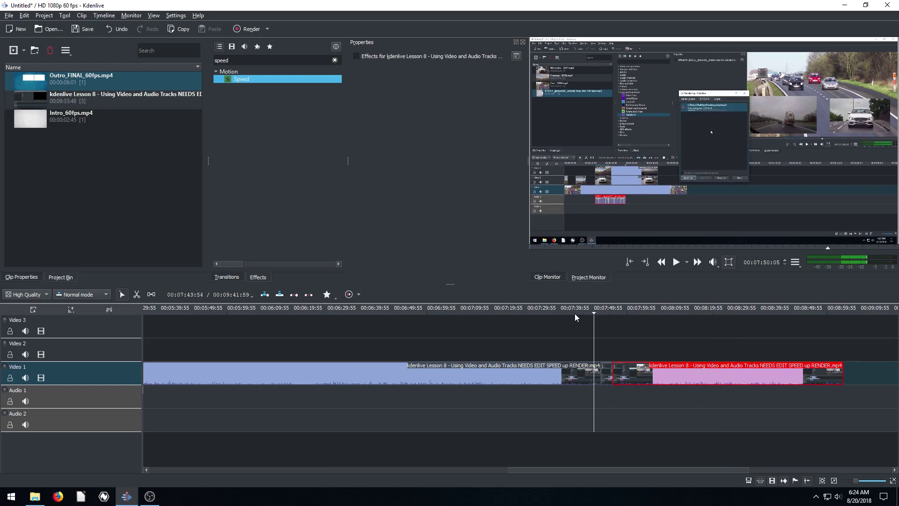
left_click(579, 313)
left_click(676, 262)
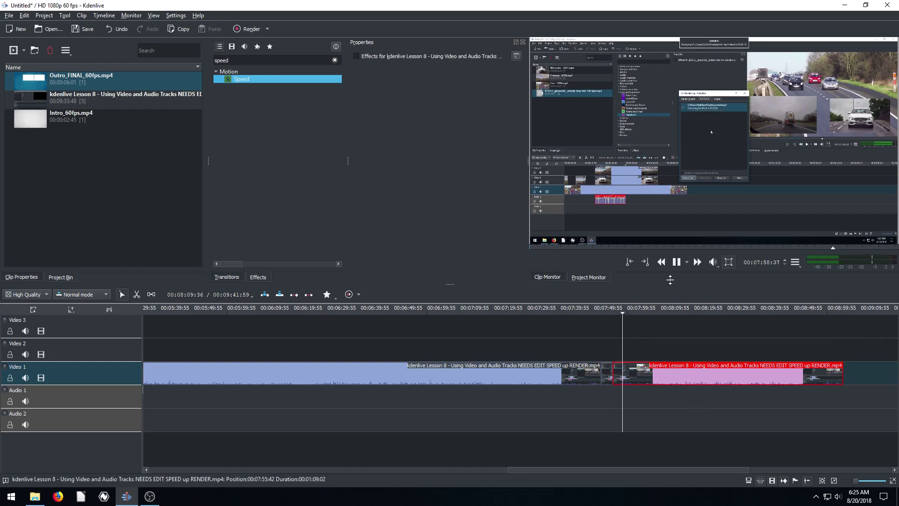
left_click(677, 262)
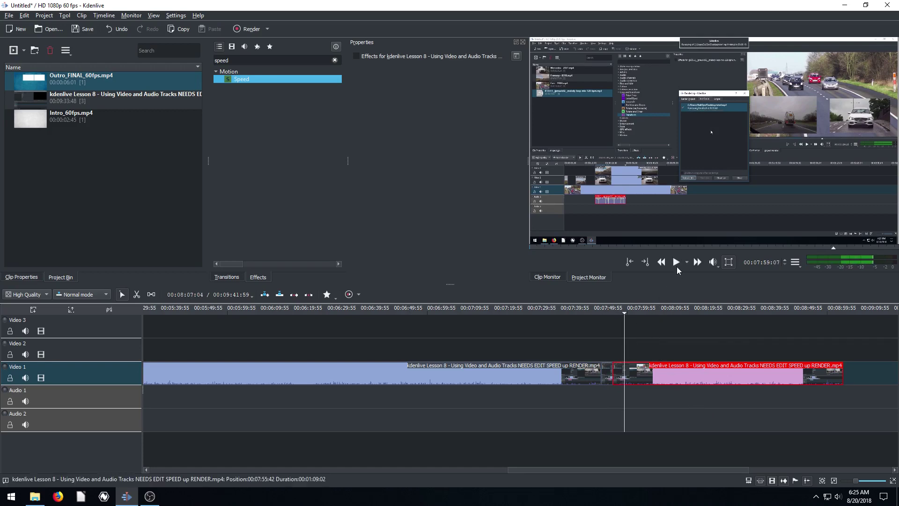
left_click(631, 311)
left_click(676, 262)
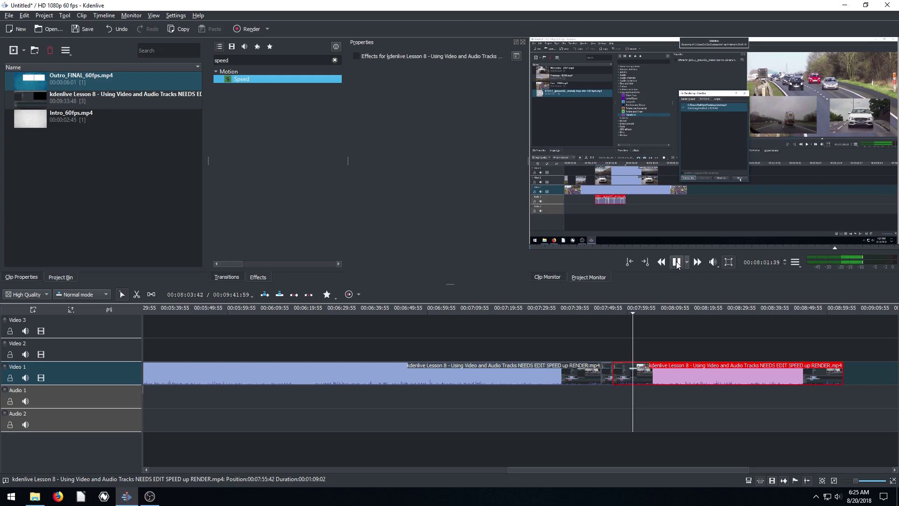
left_click(676, 262)
Step: Raise the short section's speed to 2000% and slide the following clip left to close the gap
left_click(606, 369)
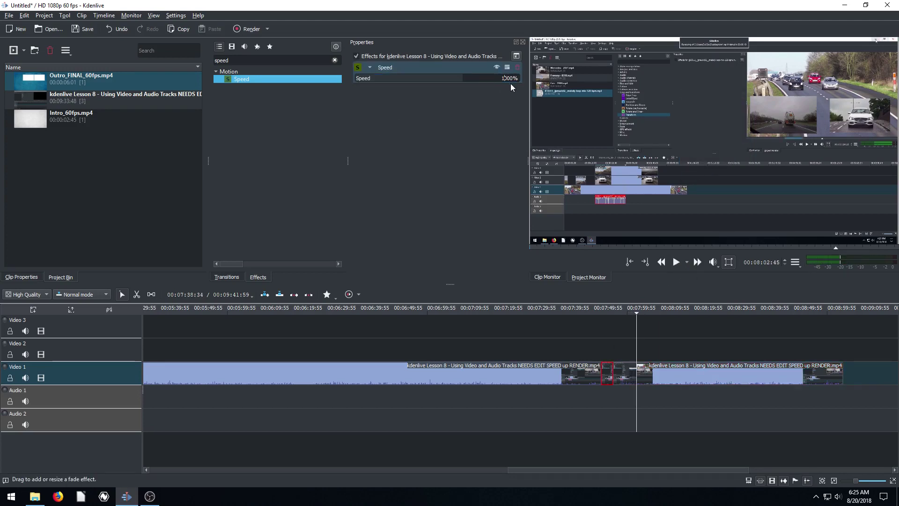
key("Return")
left_click_drag(642, 364, 636, 364)
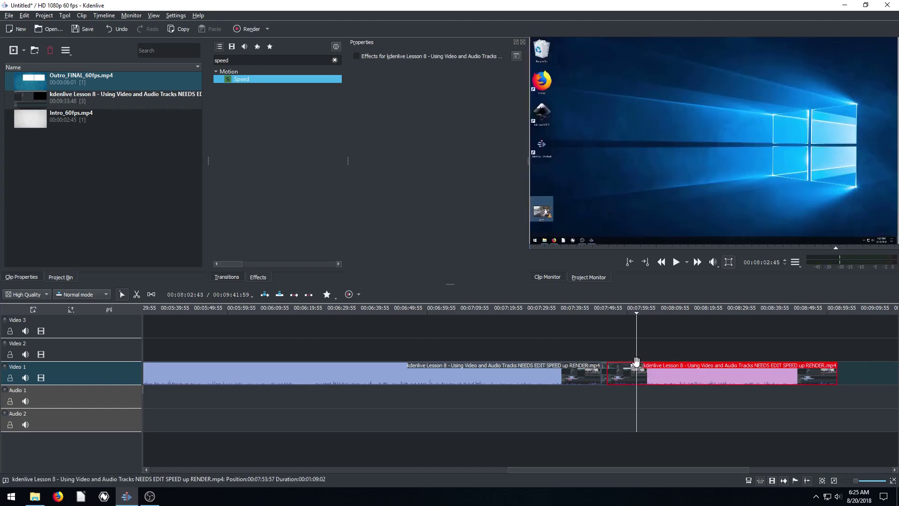
Step: Move the Outro clip on Video 2 so it starts where the lesson footage ends
left_click_drag(534, 469, 601, 470)
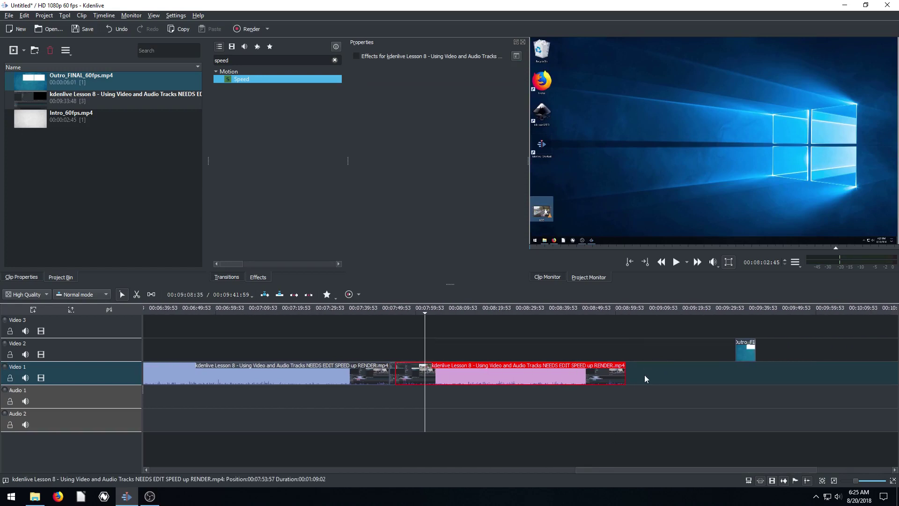
left_click_drag(746, 342, 631, 352)
scroll(631, 353, "up", 5)
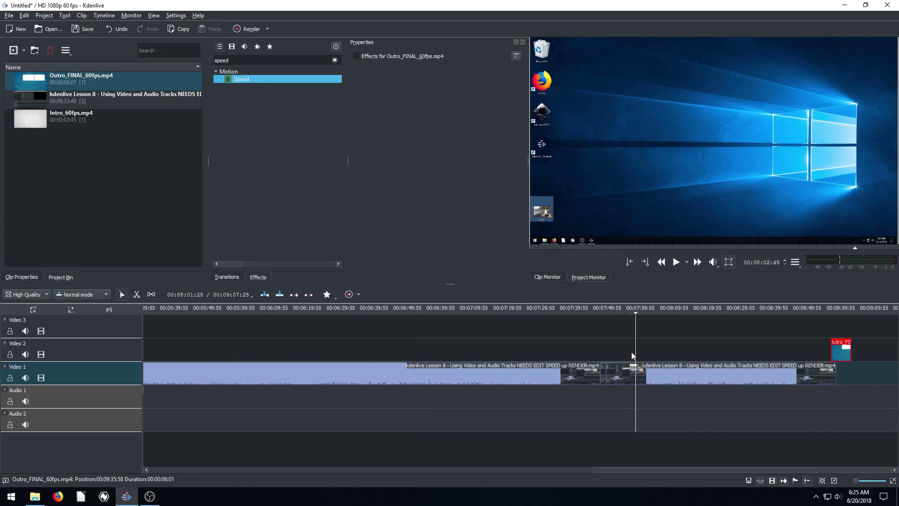
left_click(824, 313)
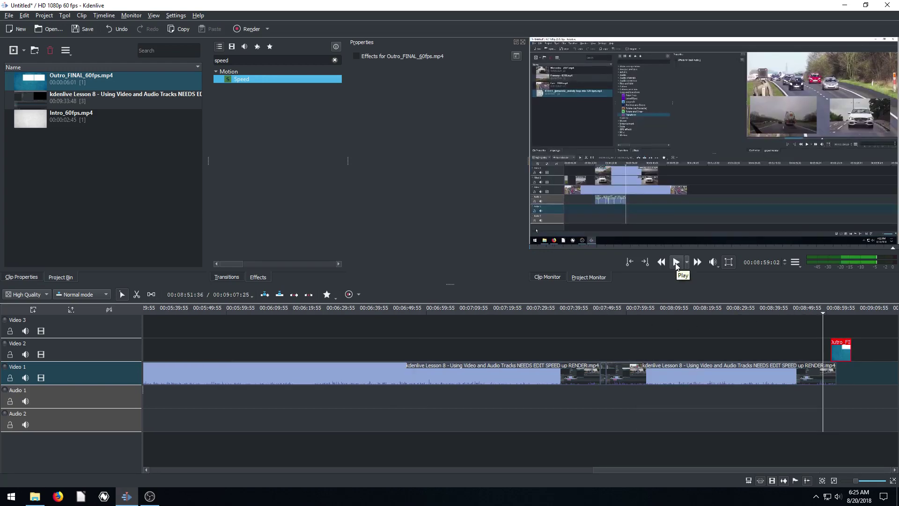
left_click(676, 263)
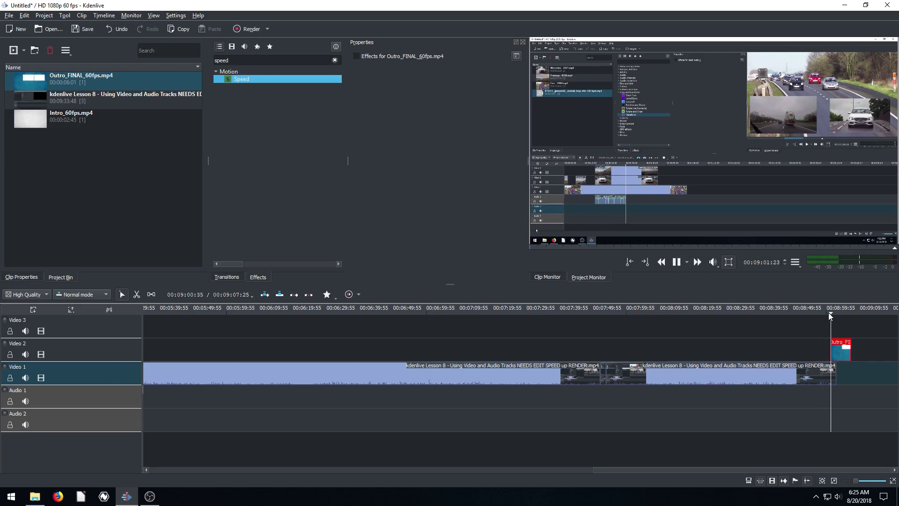
left_click(676, 262)
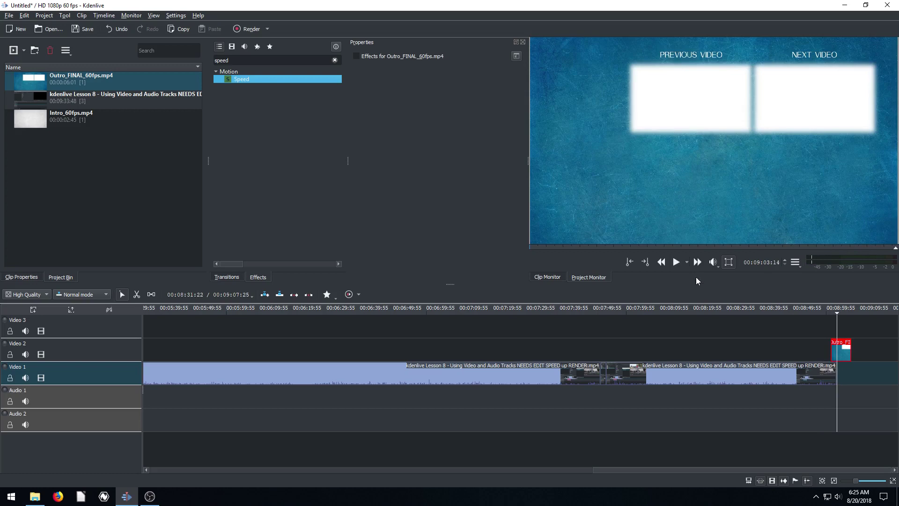
left_click_drag(842, 347, 845, 348)
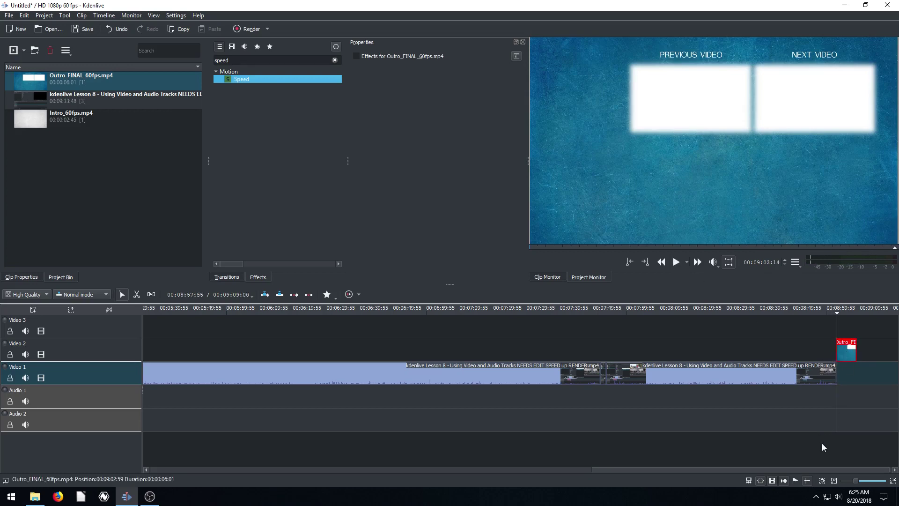
Step: Preview the transition into the outro, then open the Render dialog
left_click_drag(858, 477, 864, 477)
scroll(538, 353, "down", 1)
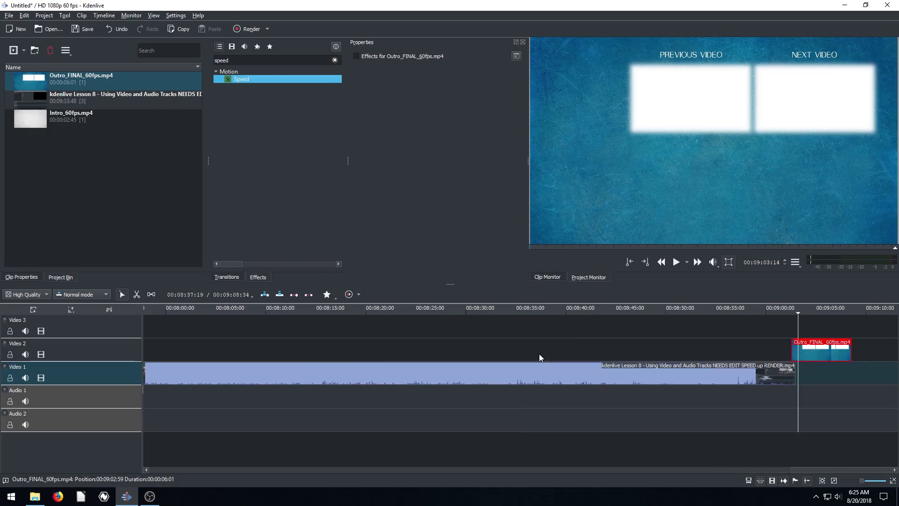
left_click(779, 312)
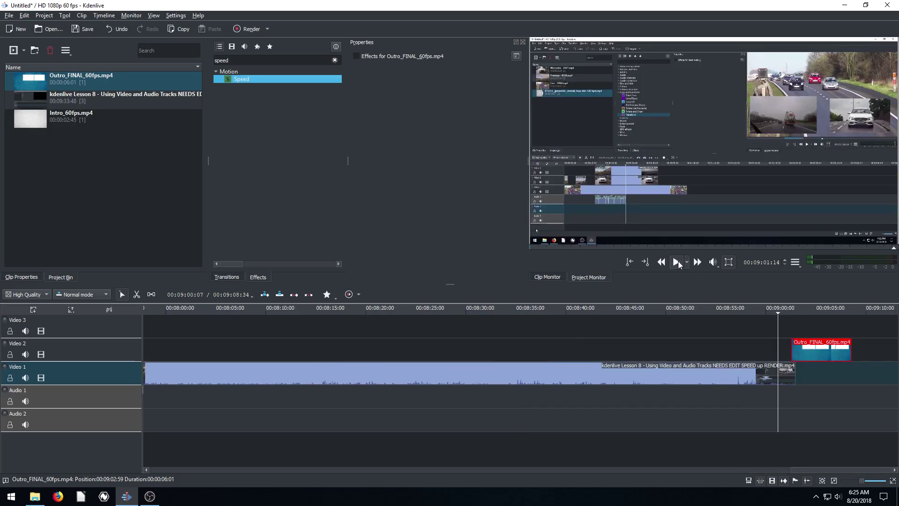
left_click(677, 262)
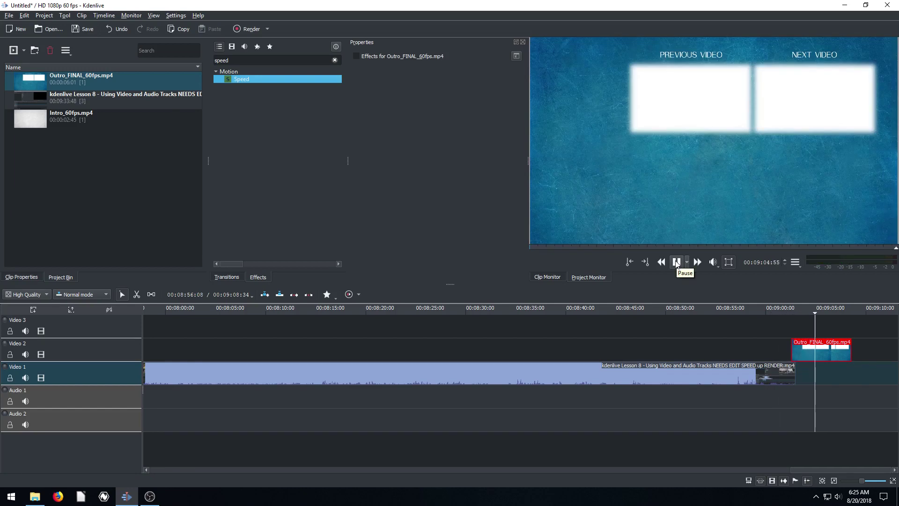
left_click(677, 262)
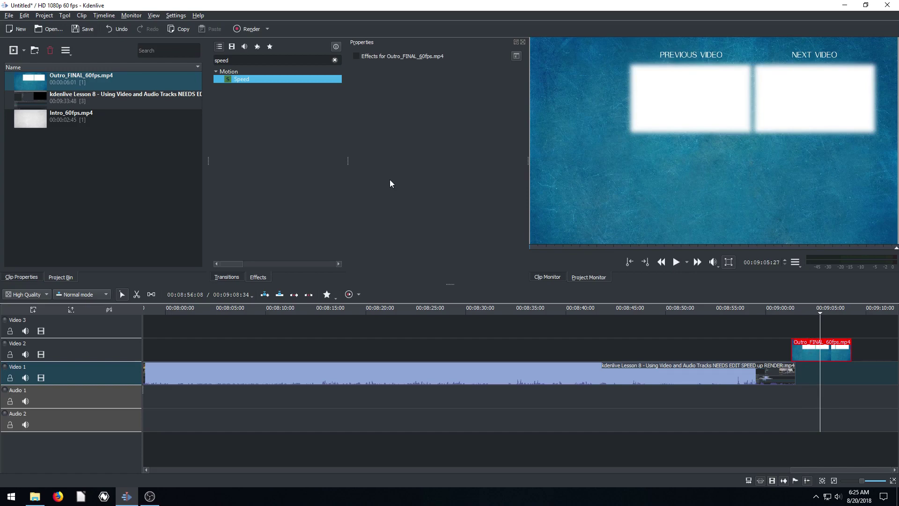
left_click(253, 29)
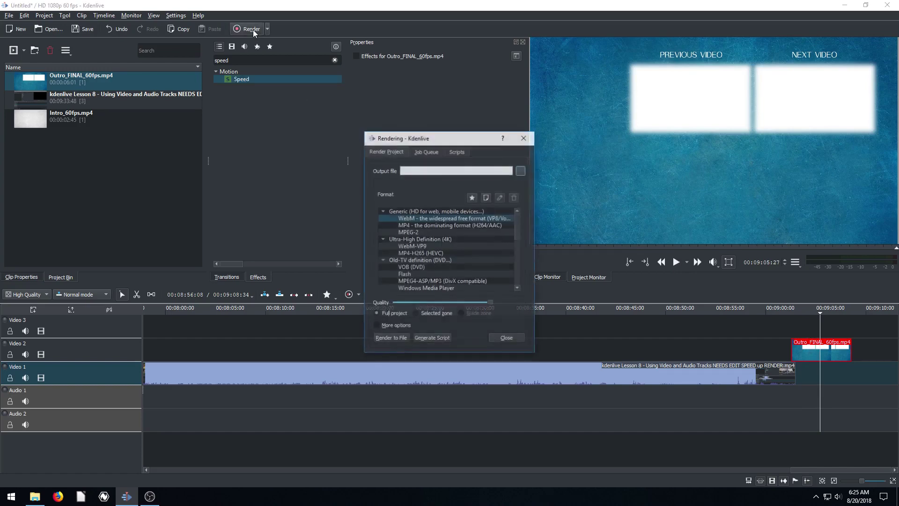
Step: Render as MP4 H264/AAC to 'kdenlive lesson 8 fixed' in the OBS Video folder
left_click(405, 227)
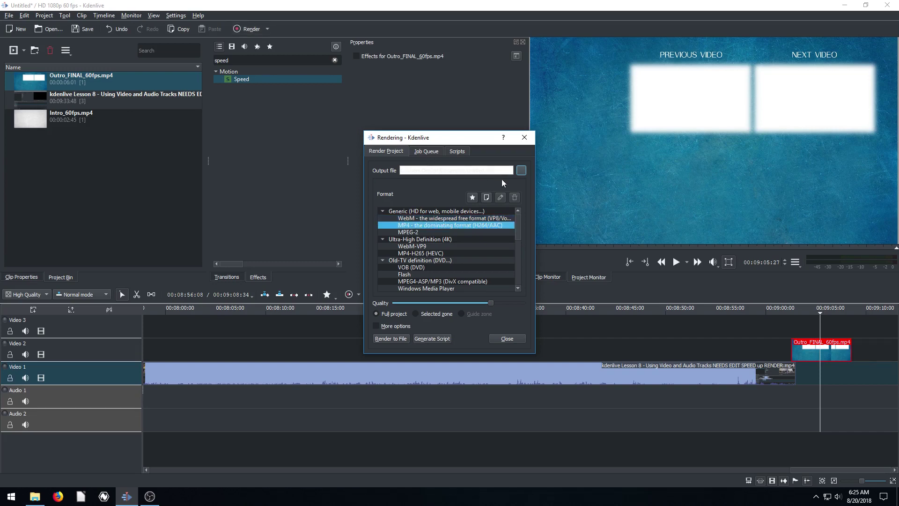
left_click(521, 171)
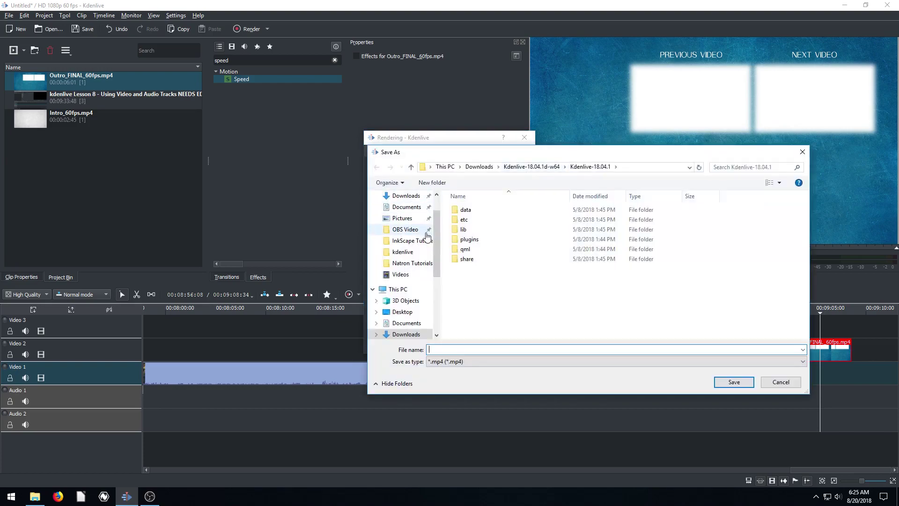
scroll(428, 236, "up", 1)
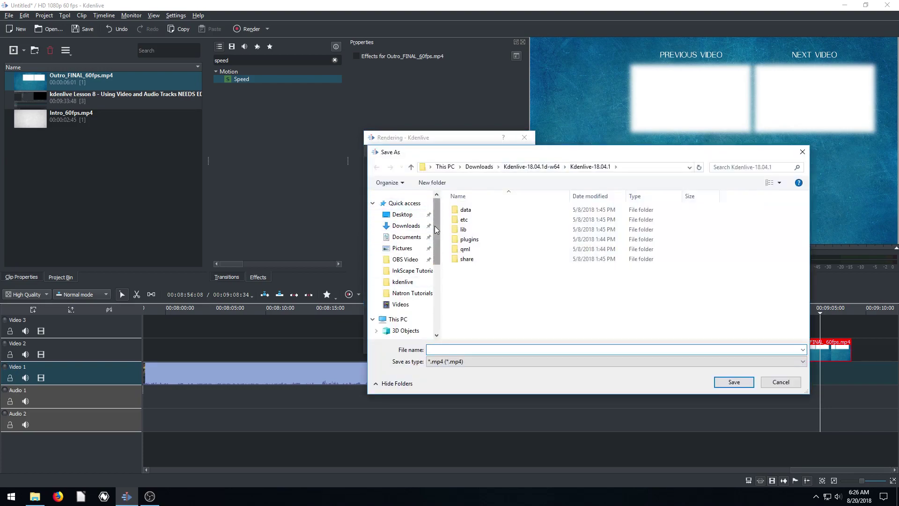
left_click(406, 259)
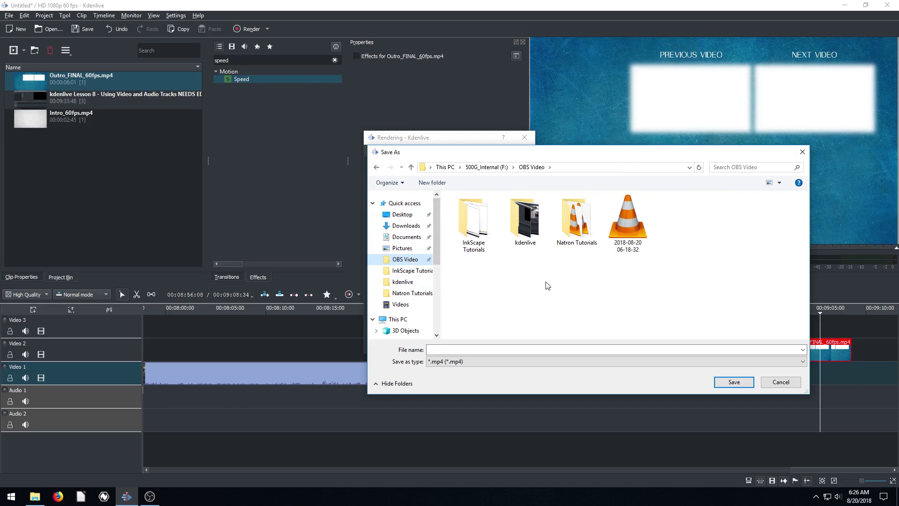
left_click(487, 348)
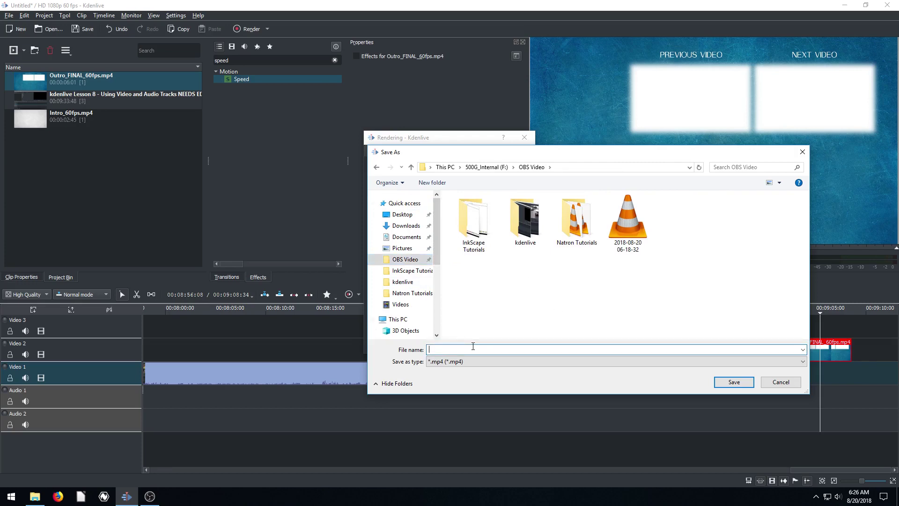
type("kd")
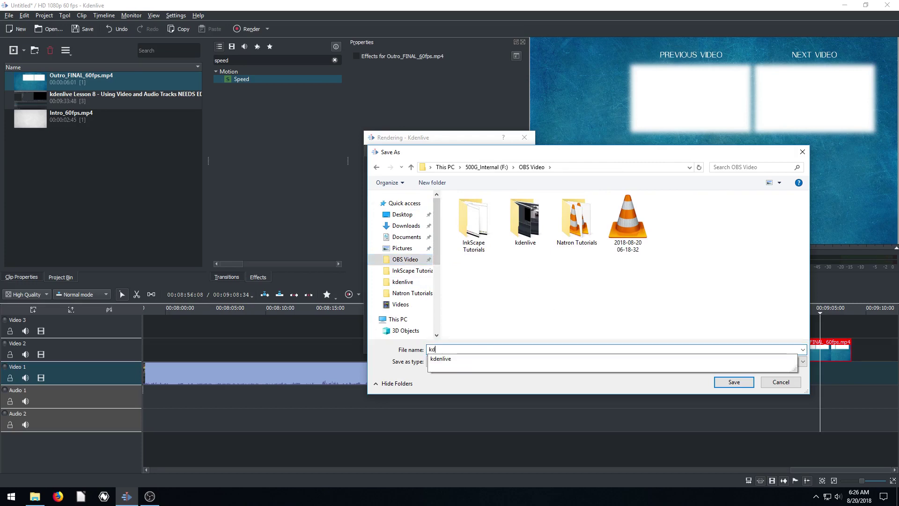
type("enlive lesson 8 fixed")
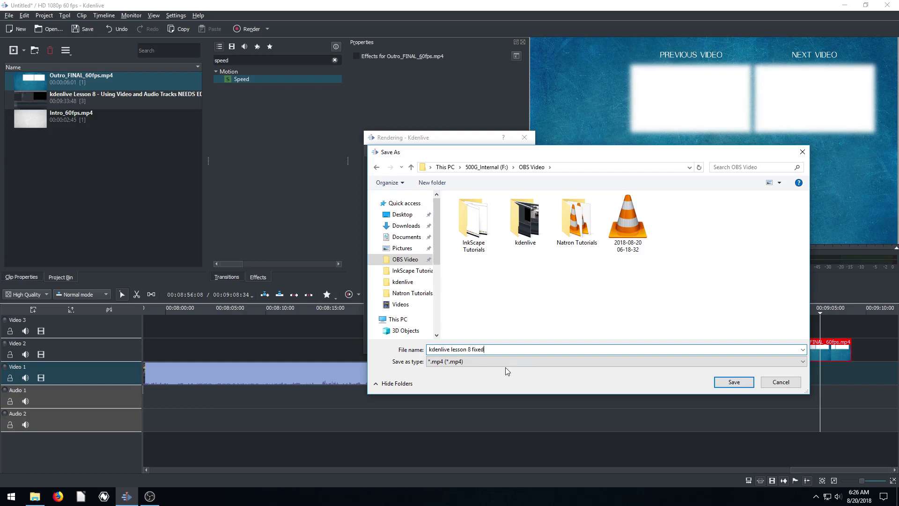
left_click(734, 383)
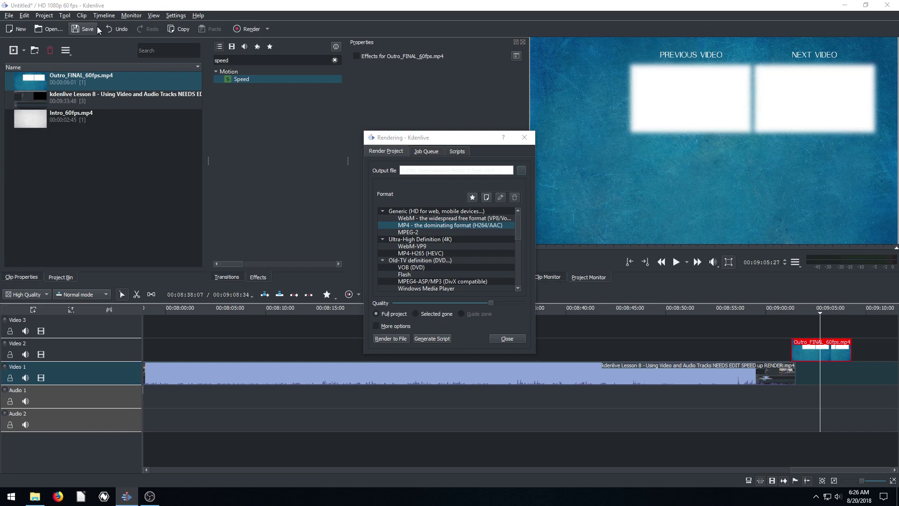
left_click(390, 338)
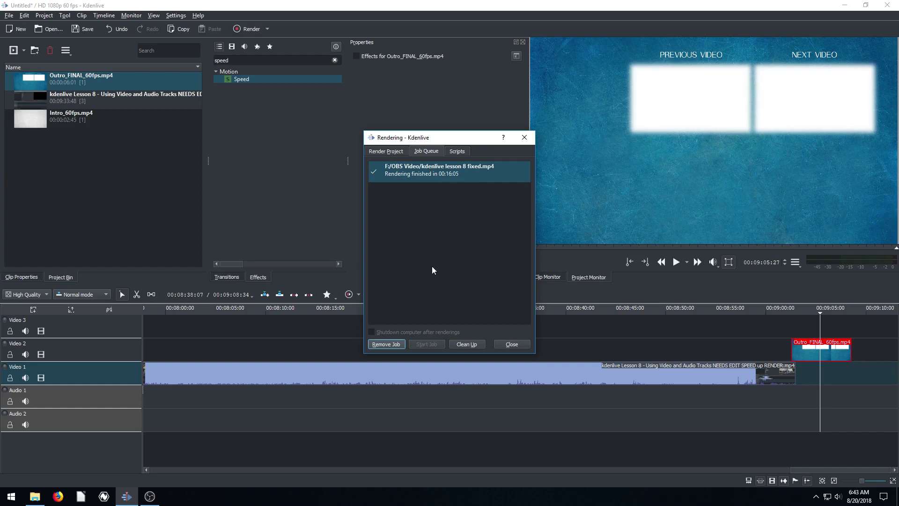
Step: Close the finished Rendering window and minimize Kdenlive
left_click(517, 346)
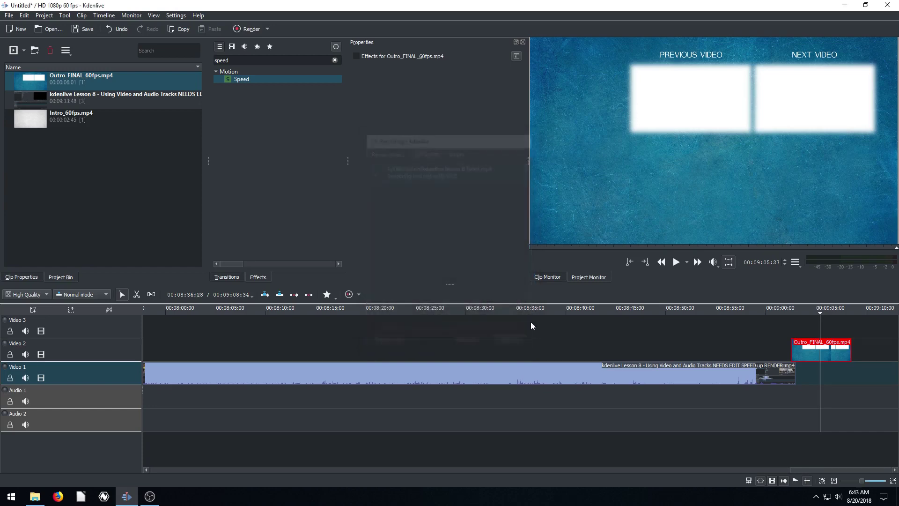
left_click(846, 7)
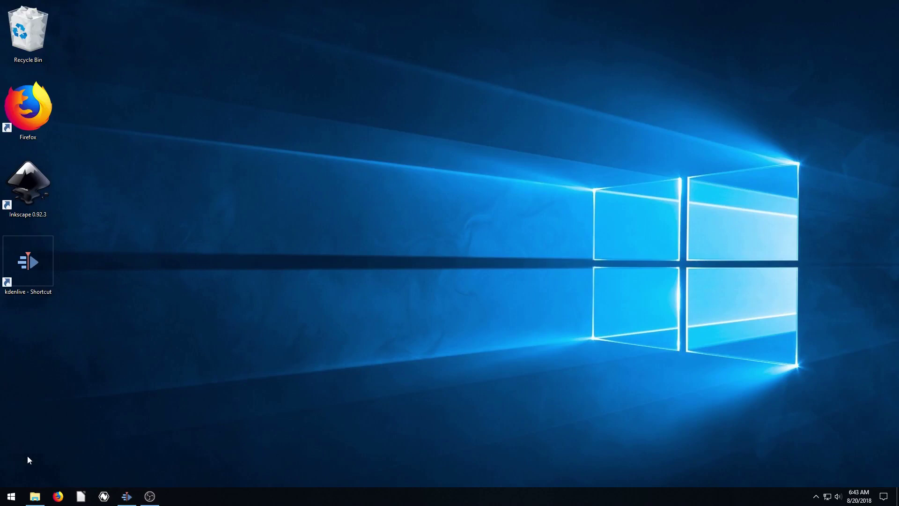
Step: Browse to OBS Video in File Explorer and play 'kdenlive lesson 8 fixed' in VLC
left_click(34, 496)
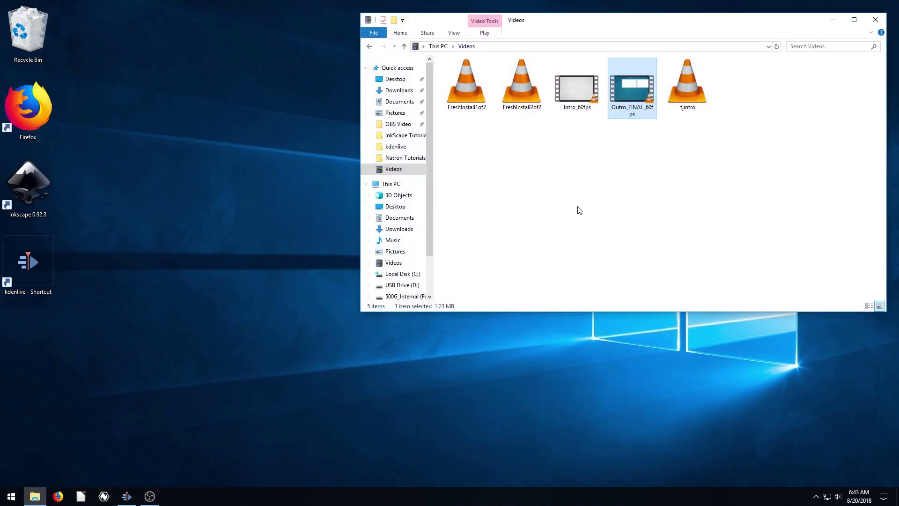
left_click(398, 125)
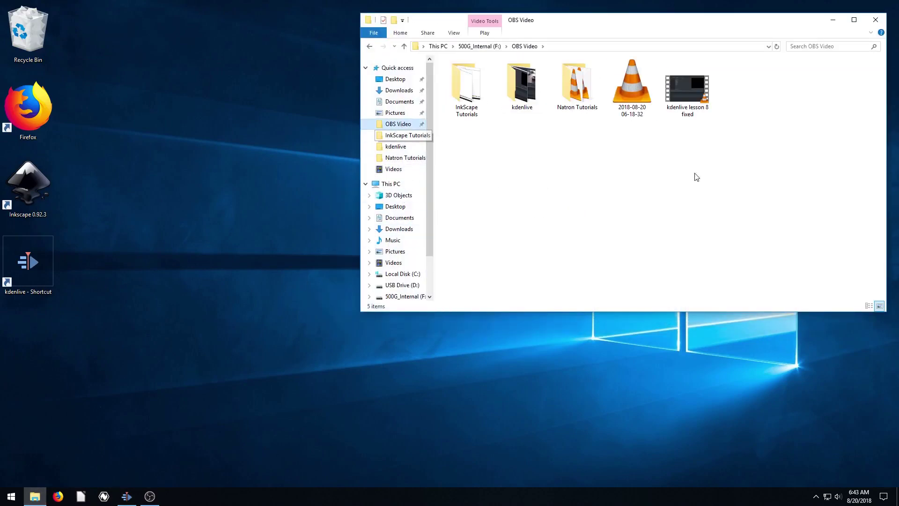
double_click(686, 104)
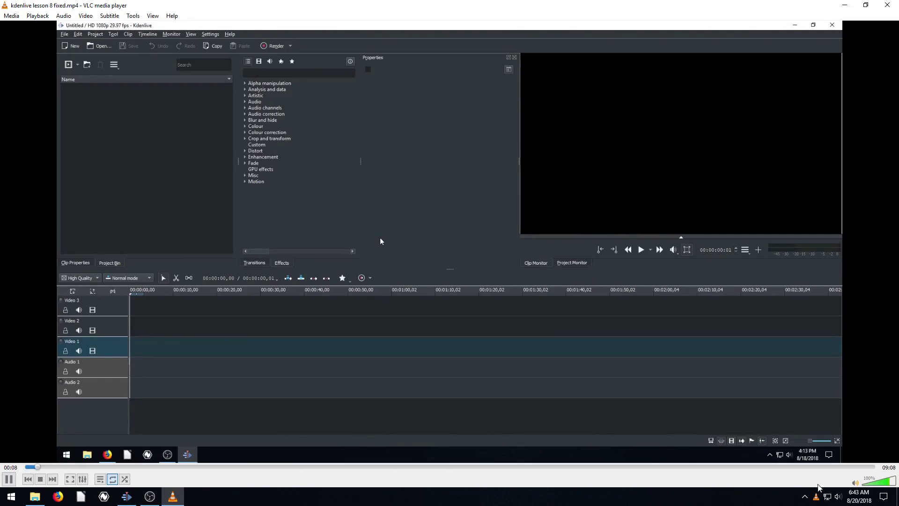
Step: Lower the volume and skip through the video from about 02:06 to 08:08
left_click(874, 482)
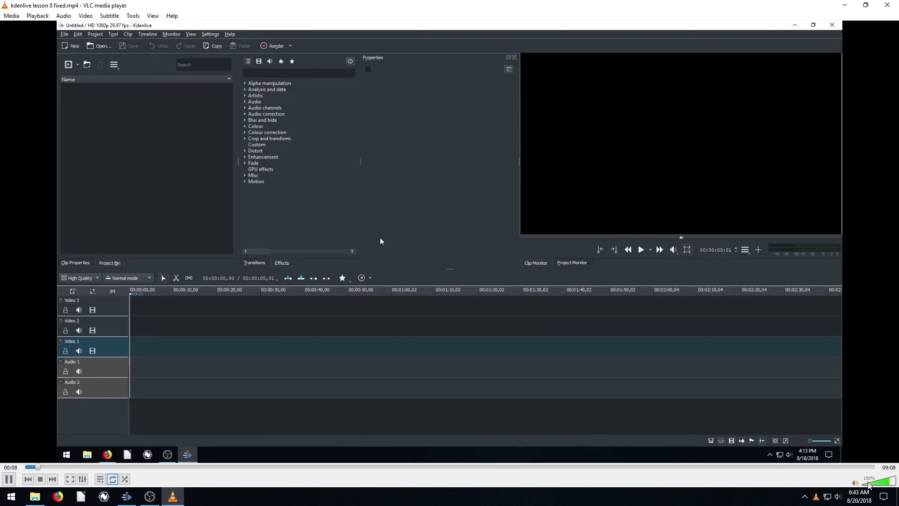
left_click(220, 467)
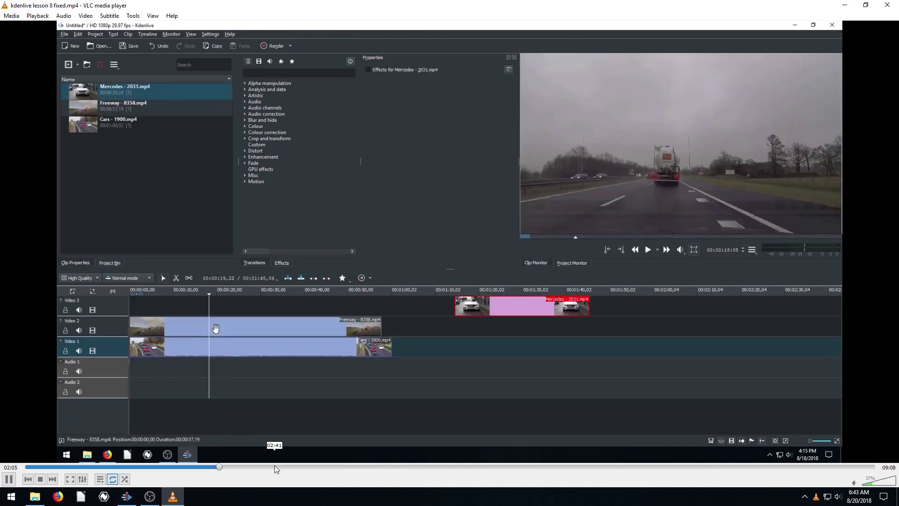
left_click(318, 466)
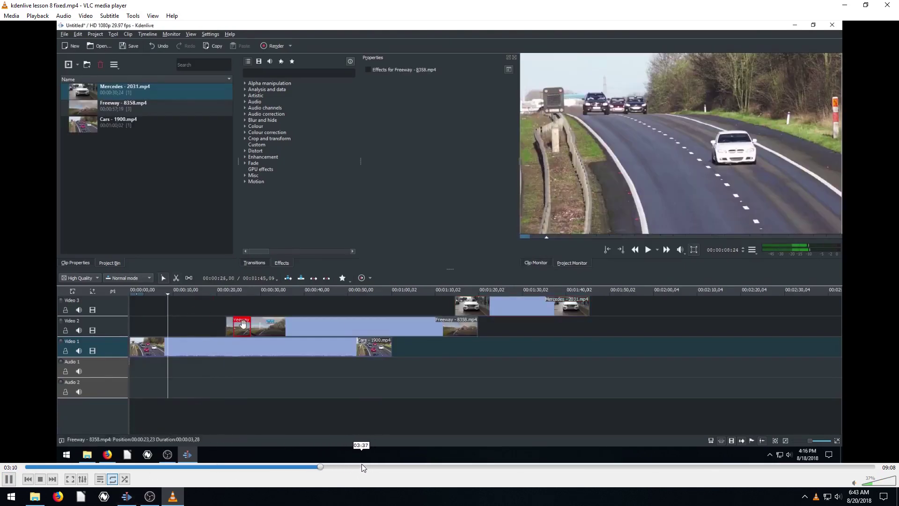
left_click(392, 466)
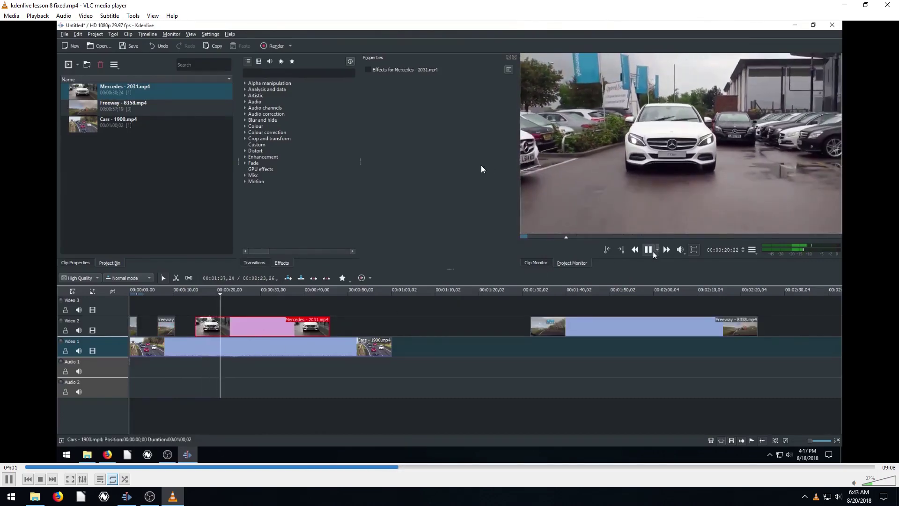
left_click(483, 467)
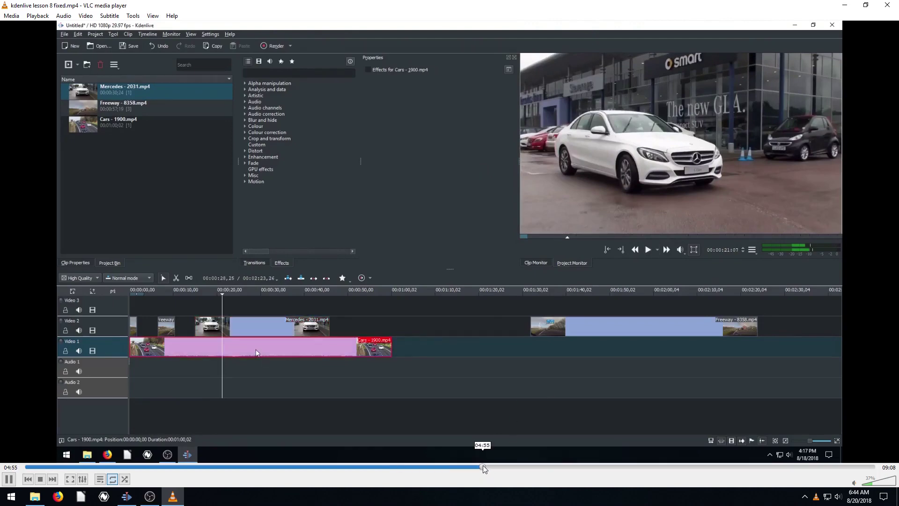
left_click(570, 466)
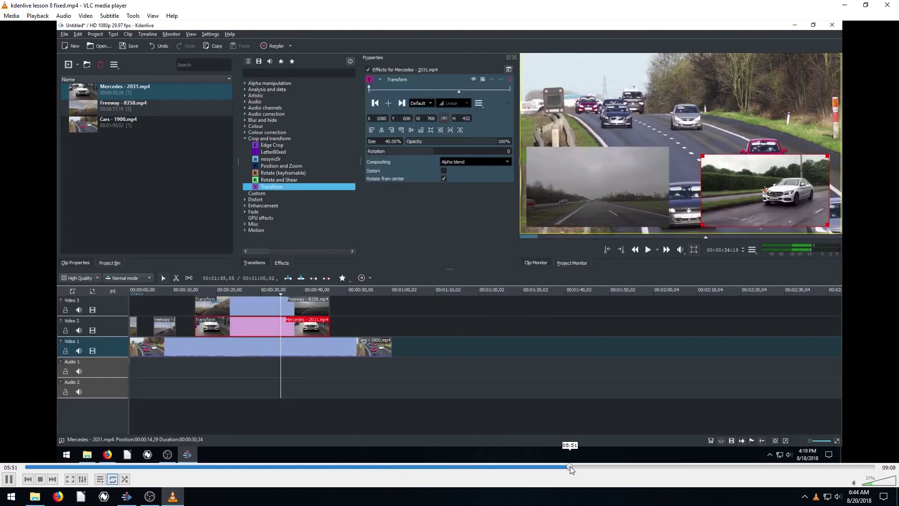
left_click(642, 467)
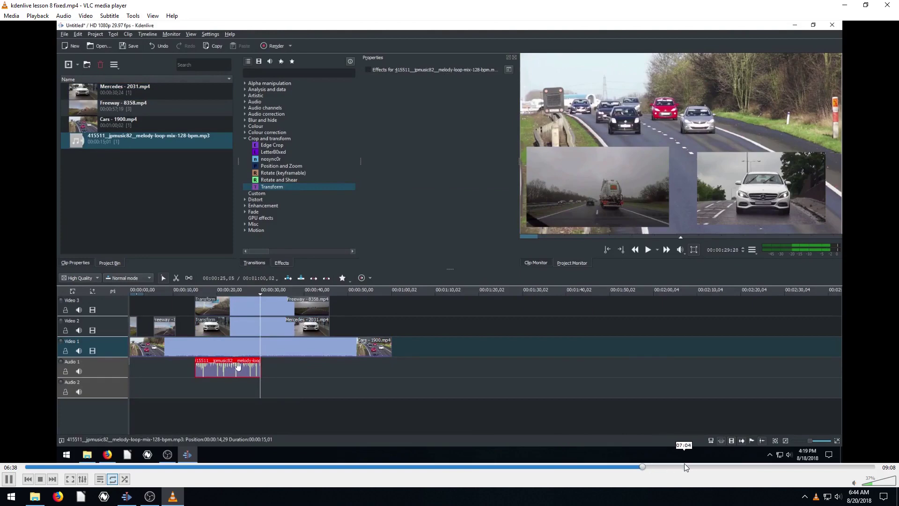
left_click(706, 467)
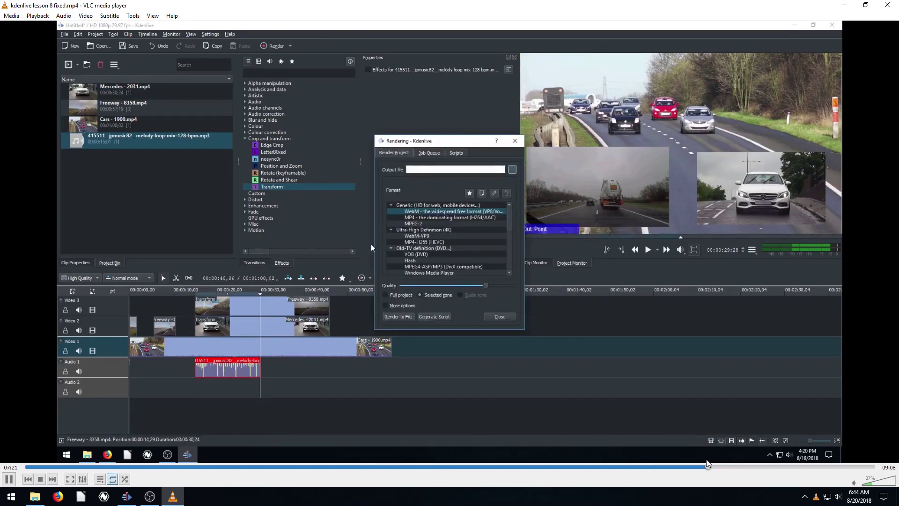
left_click(782, 467)
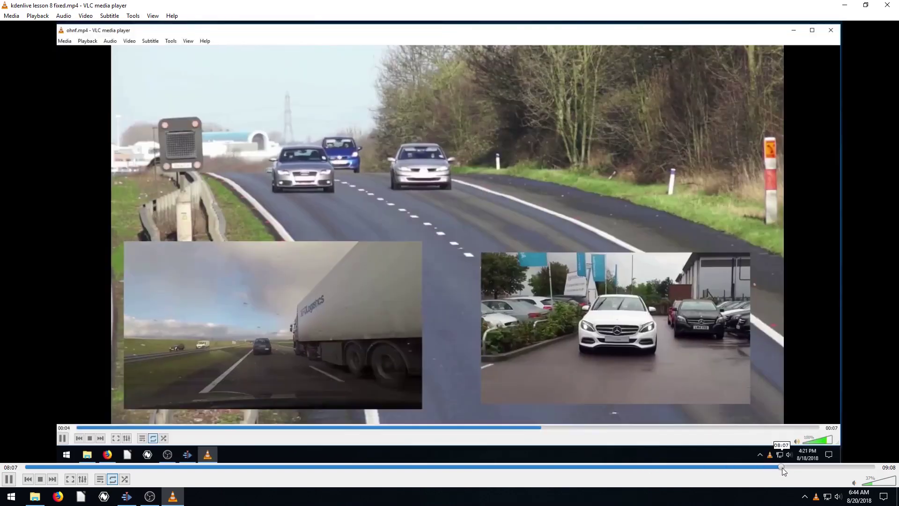
Step: Skip to the end card around 09:00 and raise the volume to about 70%
left_click(881, 488)
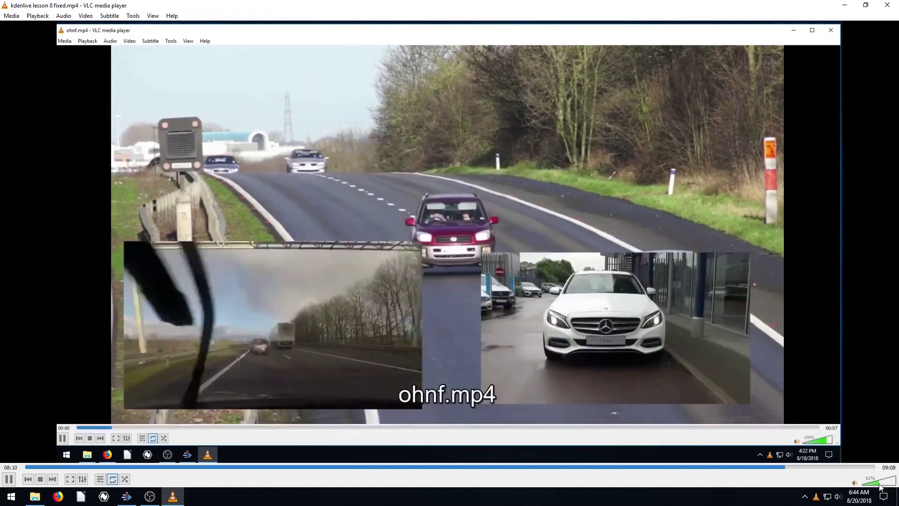
left_click(875, 482)
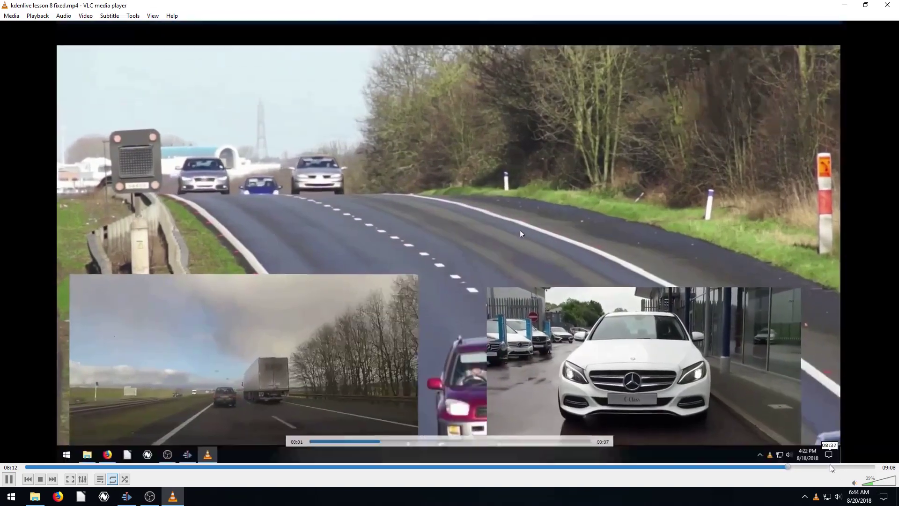
left_click(819, 468)
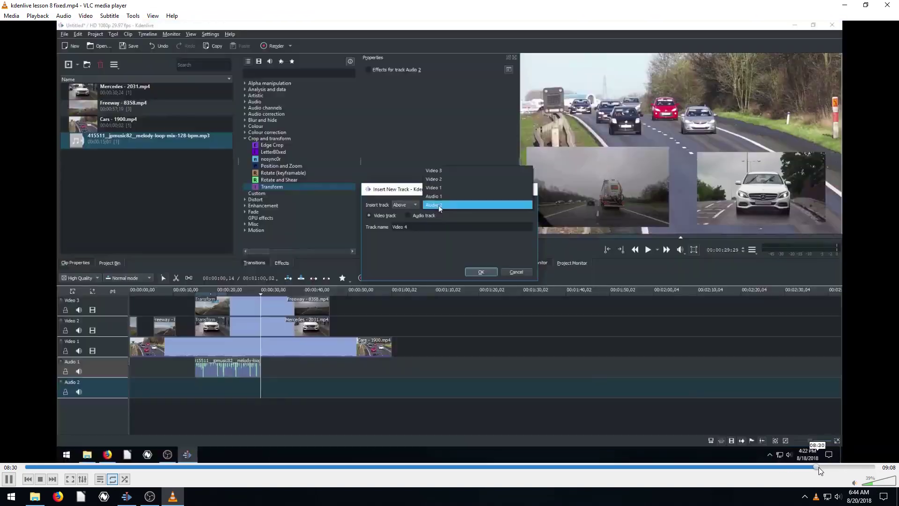
left_click(846, 468)
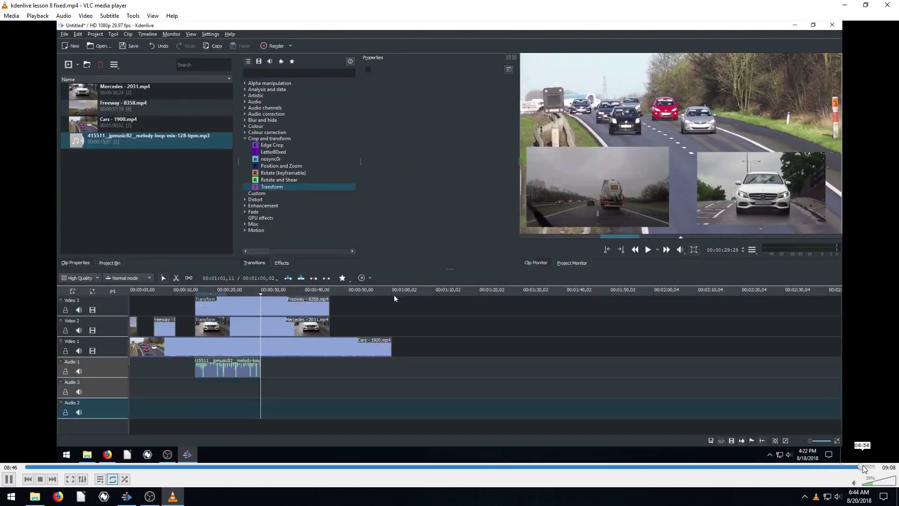
left_click(865, 467)
left_click(861, 467)
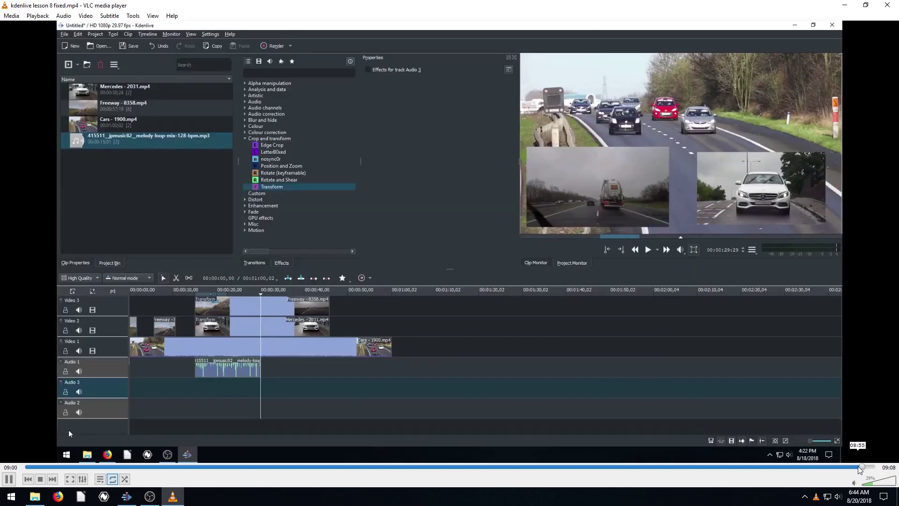
left_click(864, 467)
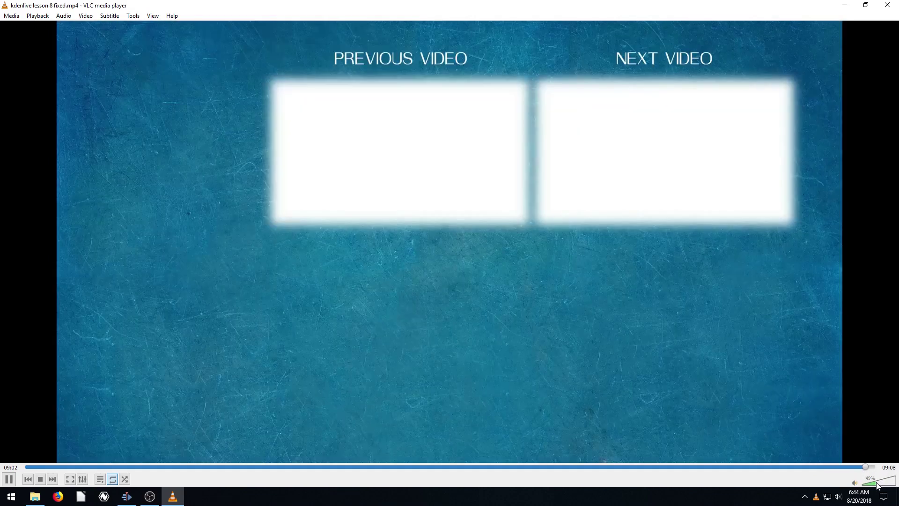
left_click(879, 482)
left_click(855, 467)
left_click(884, 485)
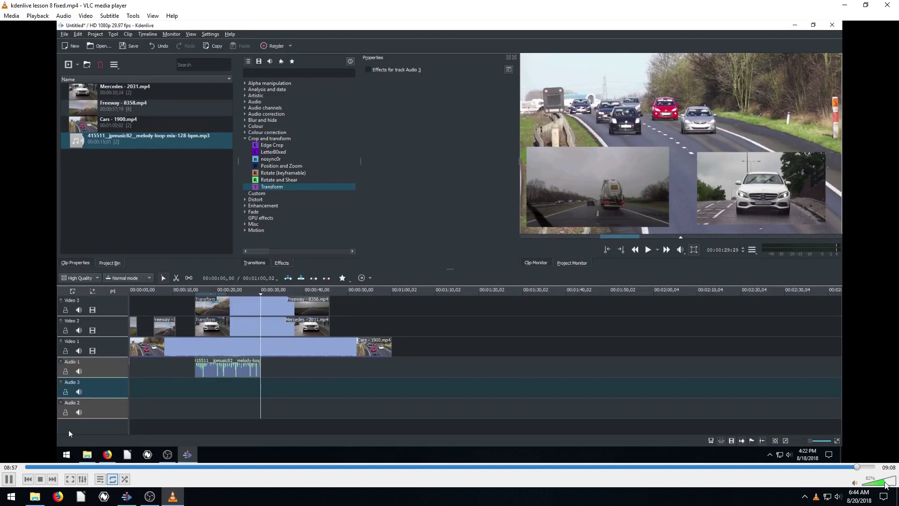
mouse_move(883, 485)
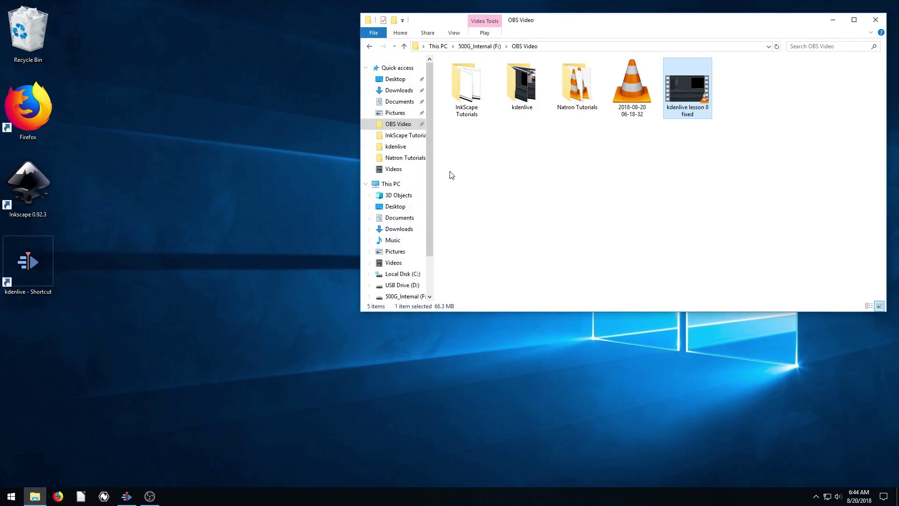
Step: Open the InkScape Tutorials folder in Explorer, then bring Kdenlive back to the front
mouse_move(610, 19)
left_mouse_down()
mouse_move(620, 21)
mouse_move(611, 22)
left_mouse_up()
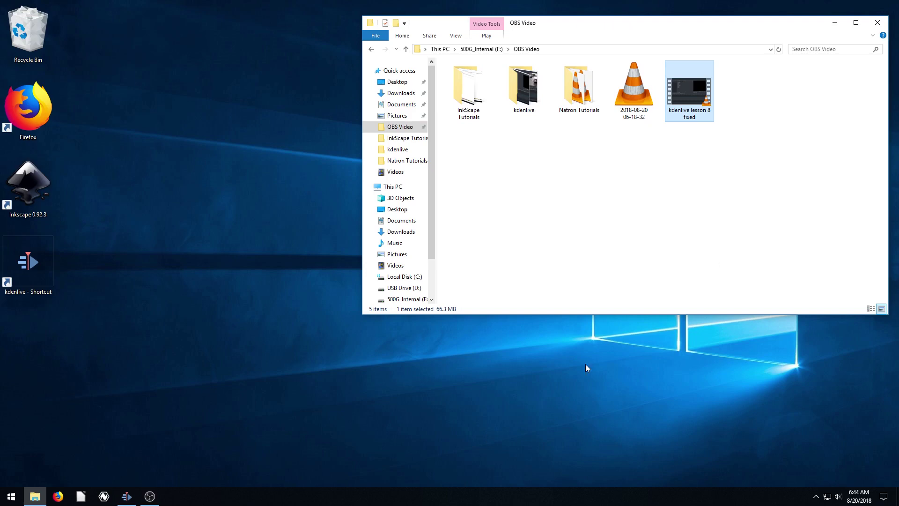
double_click(468, 116)
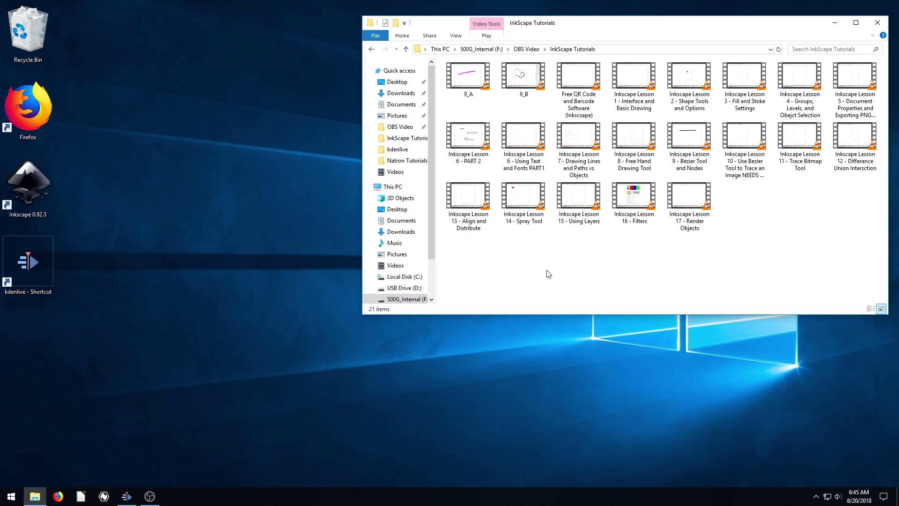
left_click(125, 497)
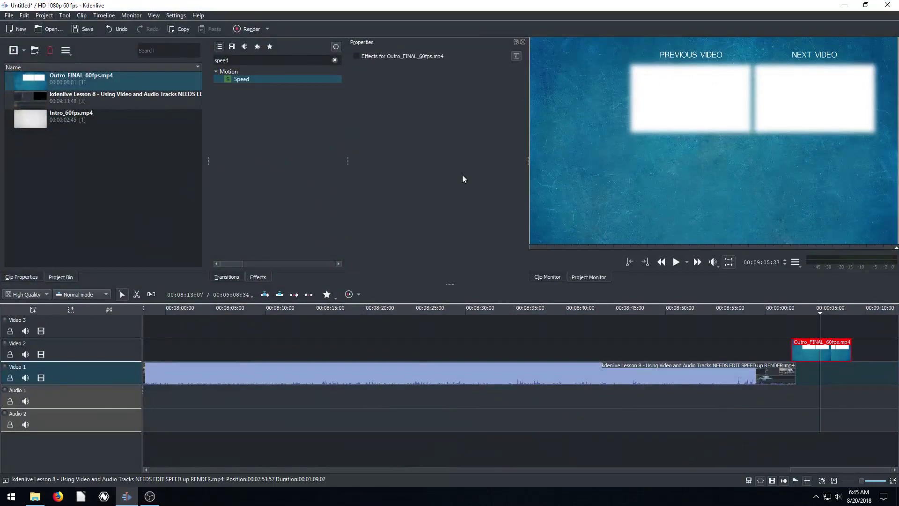